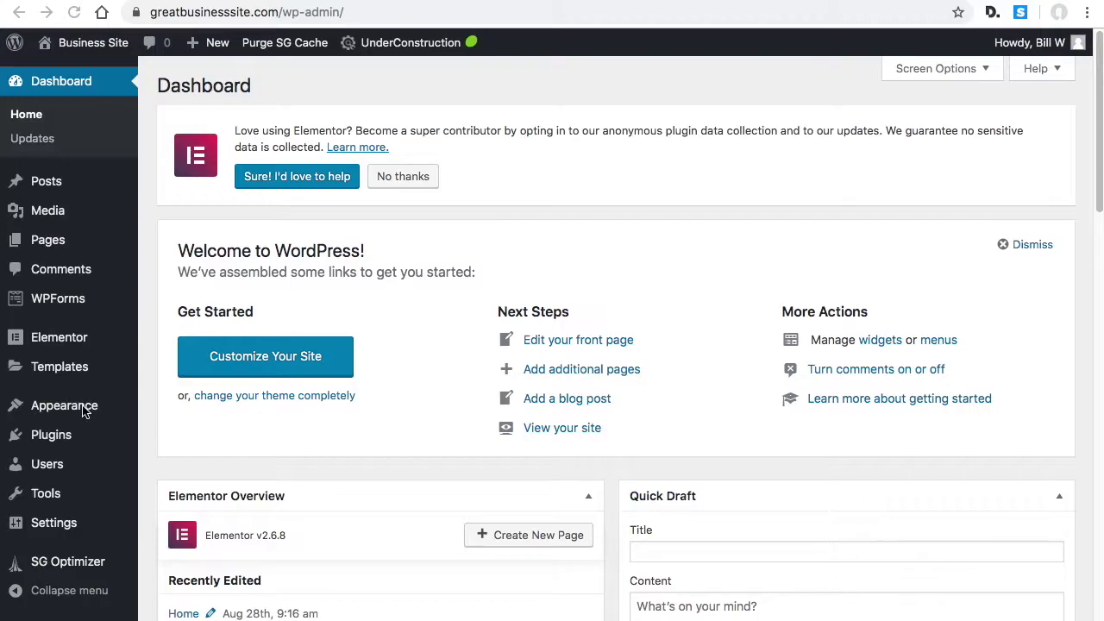
Open the theme Customizer from the Appearance menu in the admin sidebar
mouse_move(78, 414)
click(185, 403)
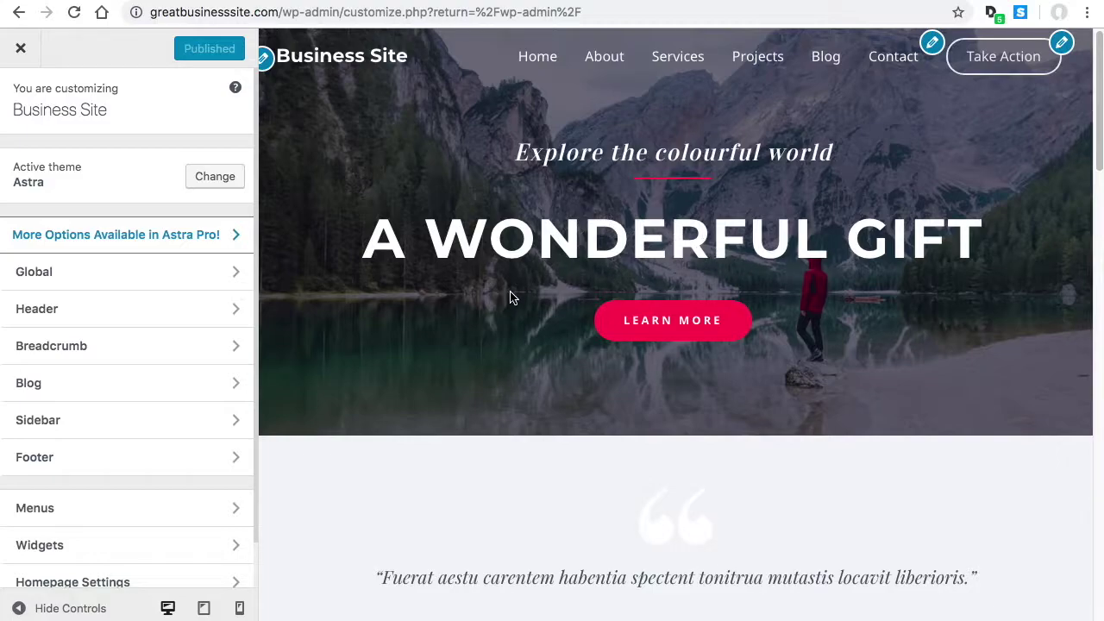
Scroll the live preview to inspect the hero, testimonial and Upcoming Events sections and their text
scroll(798, 299, down, 2)
scroll(797, 299, down, 2)
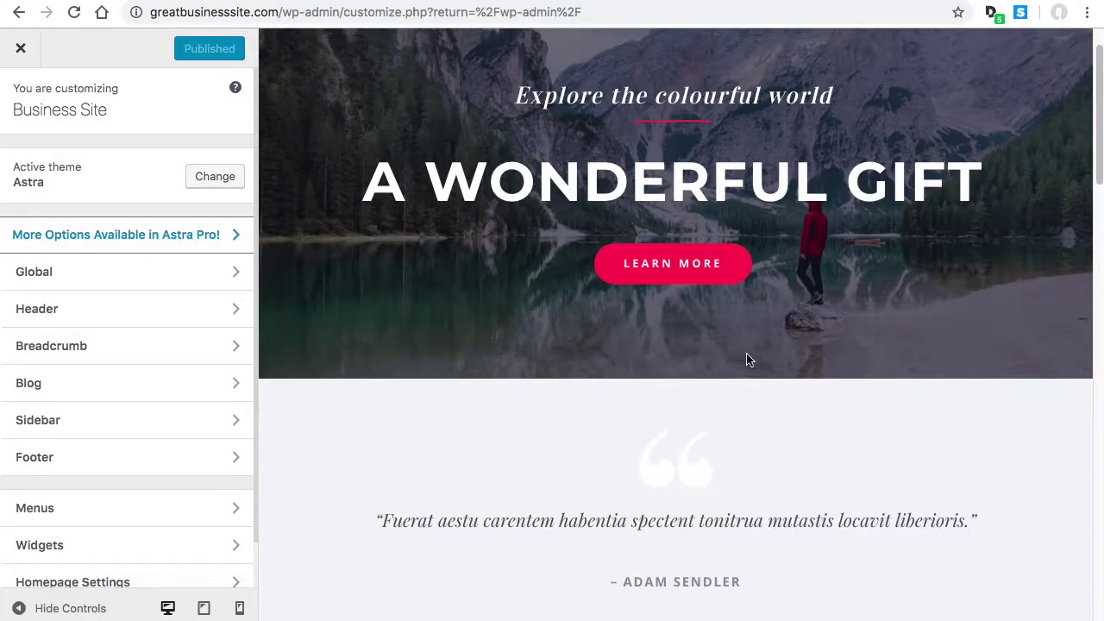
scroll(720, 384, down, 8)
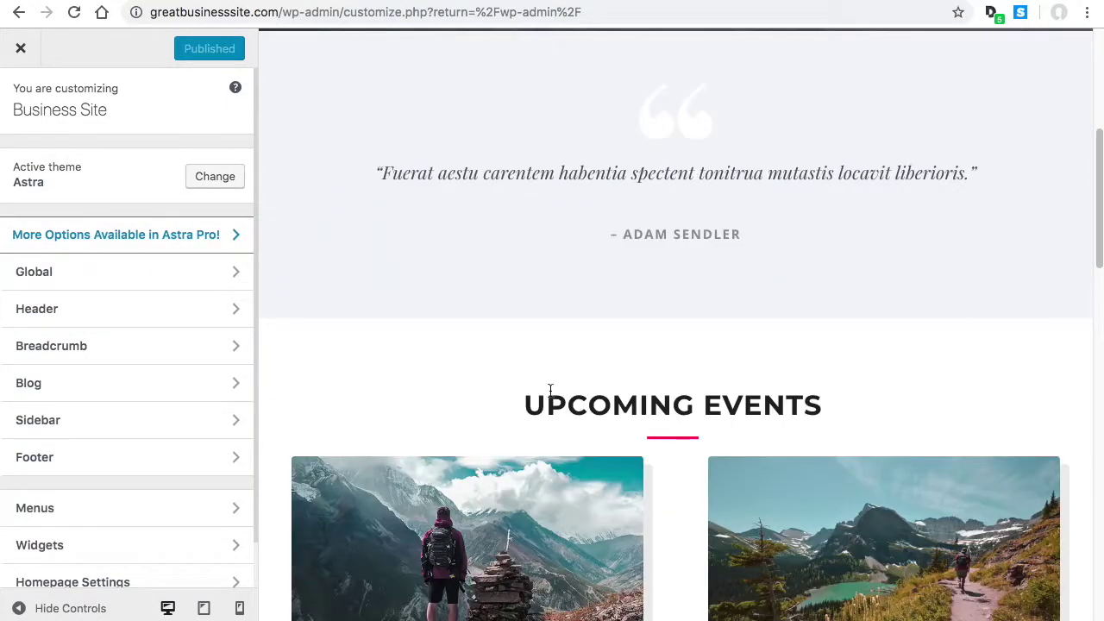
scroll(672, 401, down, 8)
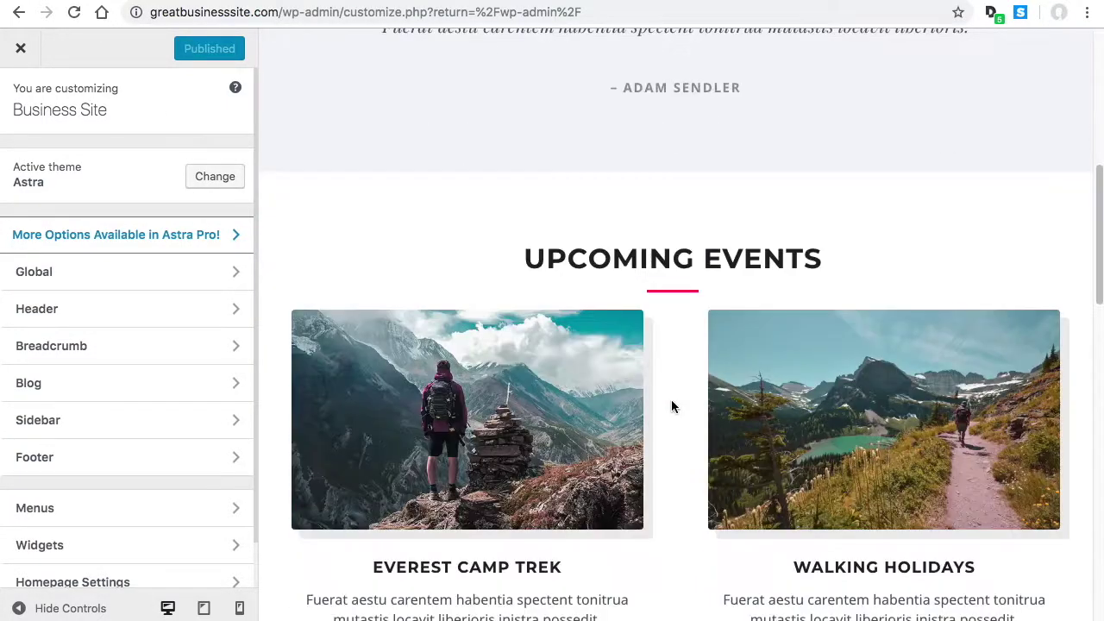
drag(392, 384, 516, 386)
click(519, 402)
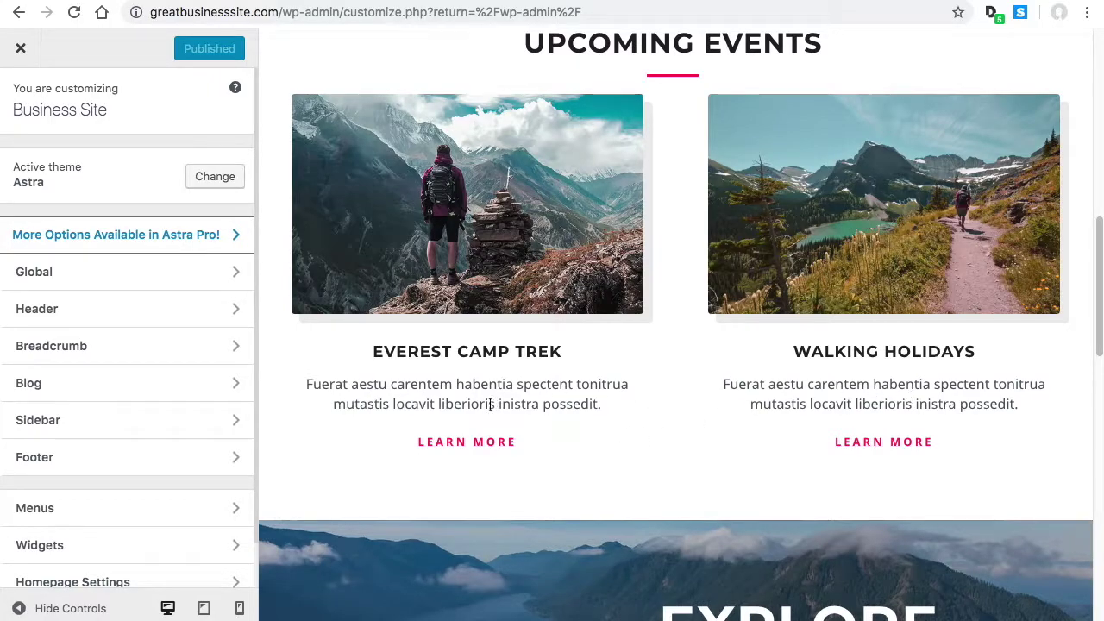
scroll(655, 397, down, 2)
scroll(655, 397, down, 1)
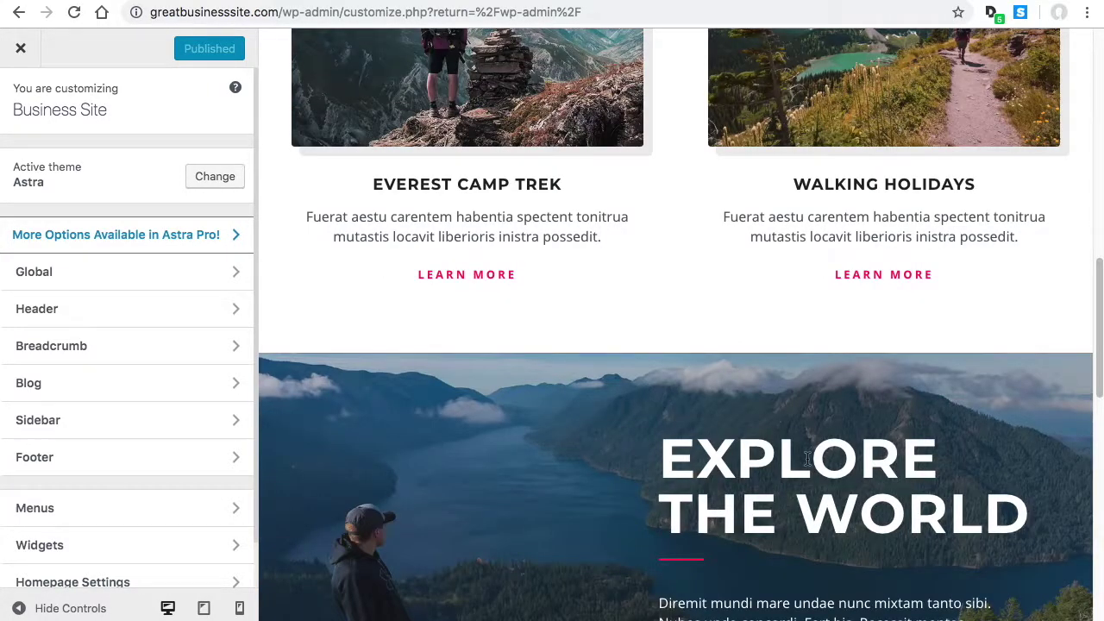
scroll(819, 450, up, 3)
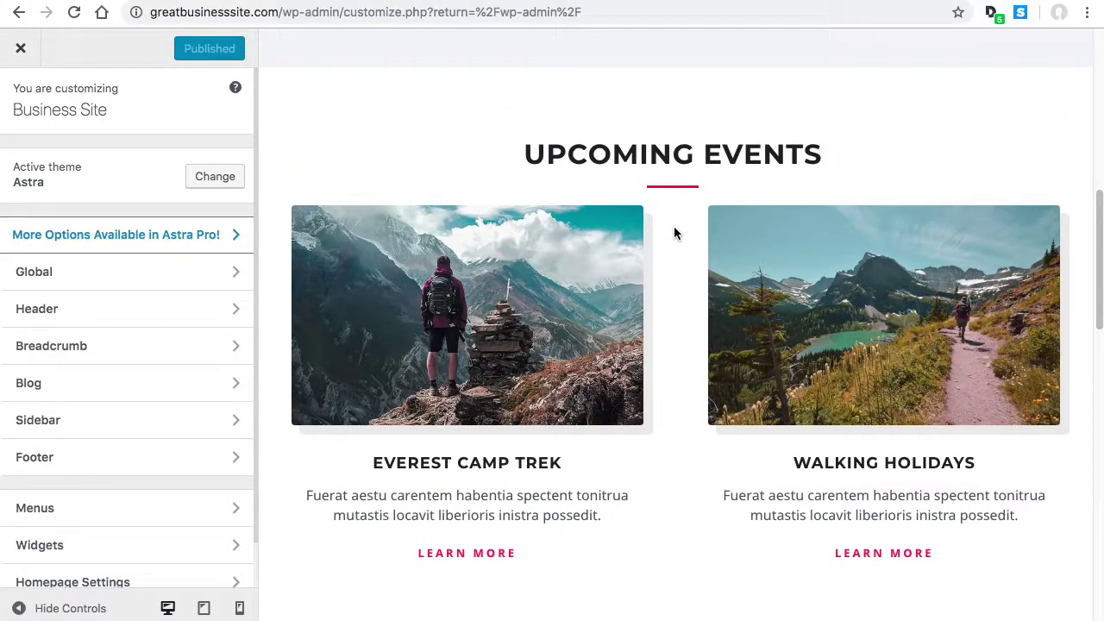
scroll(677, 458, up, 4)
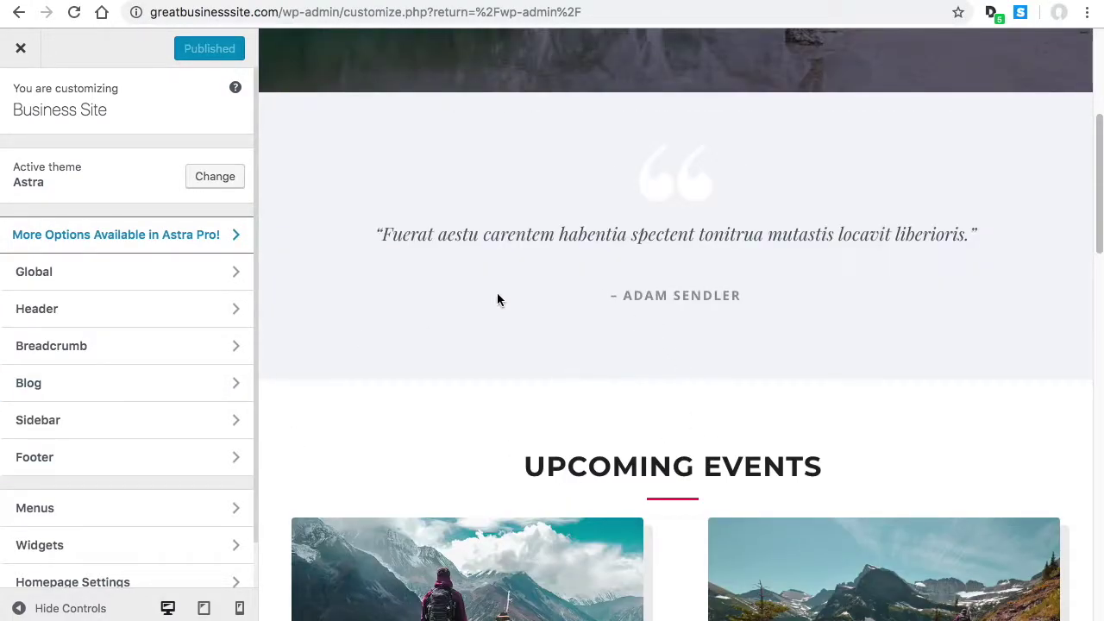
Navigate through Global settings to Astra's Typography panel
click(143, 285)
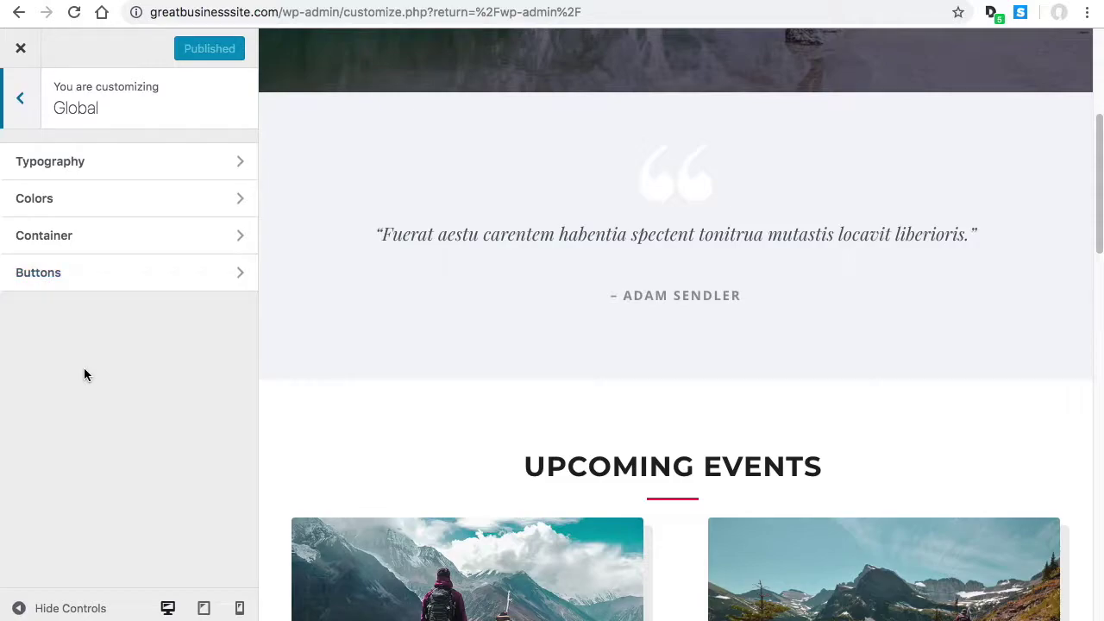
click(20, 105)
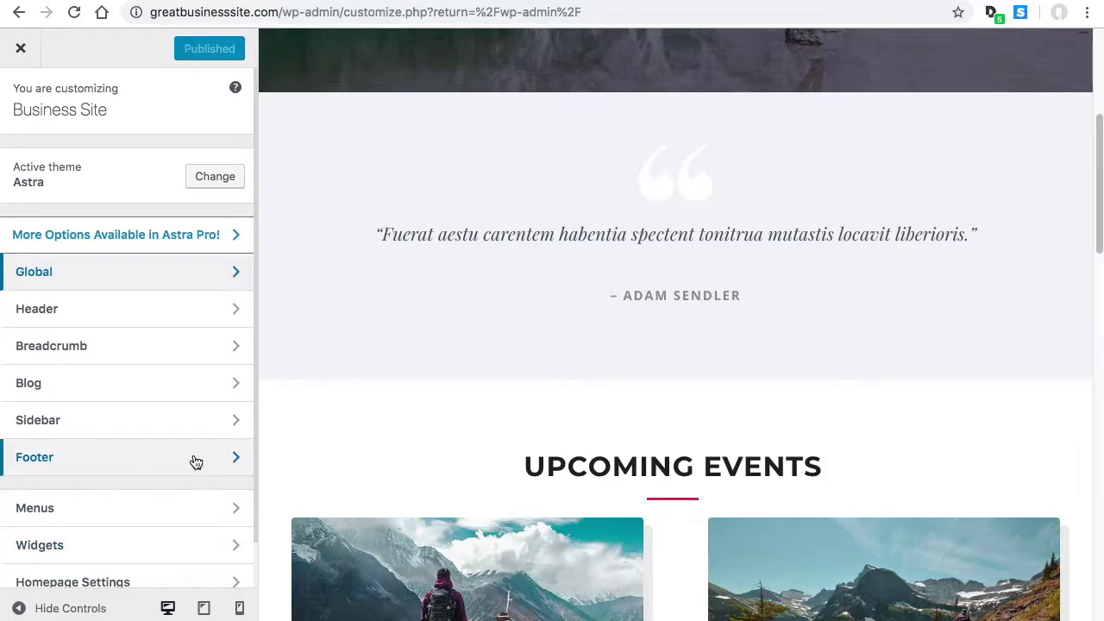
scroll(169, 378, down, 1)
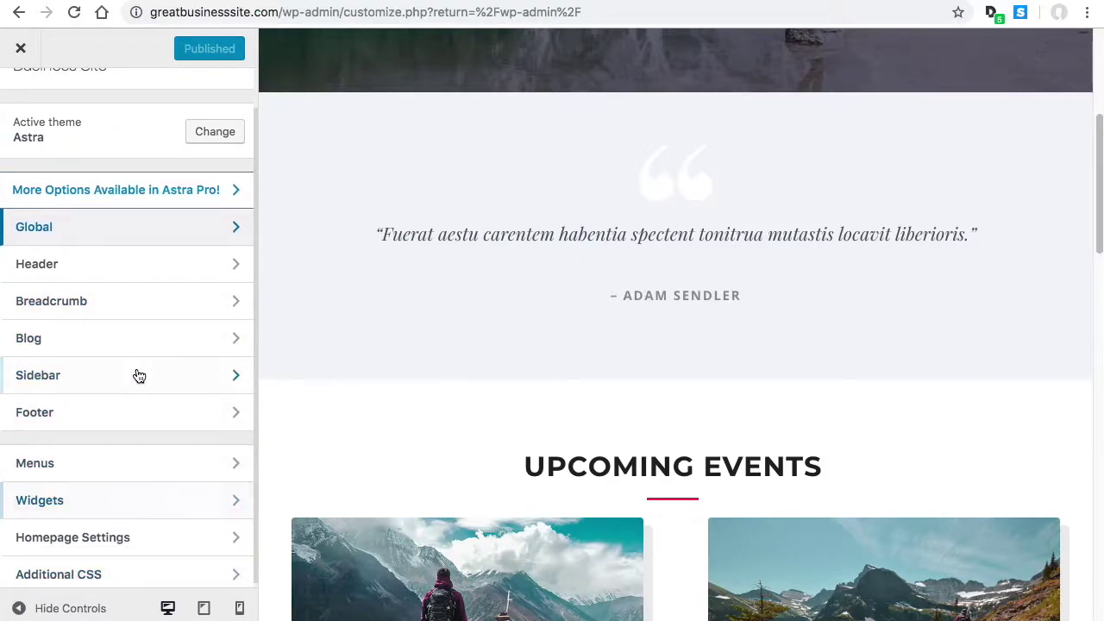
scroll(144, 481, up, 1)
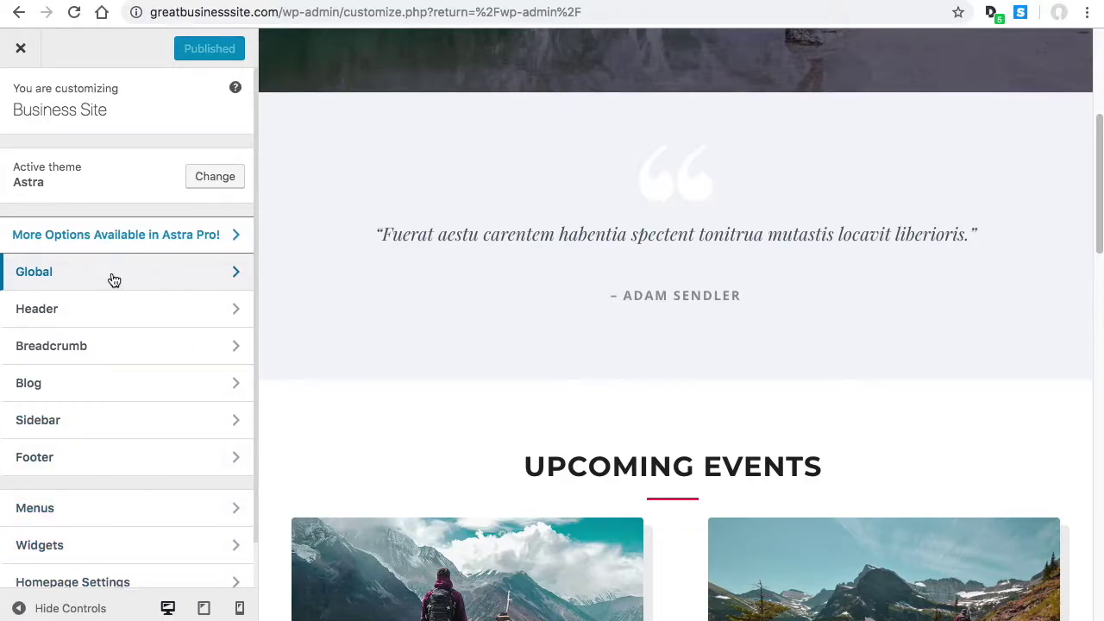
click(114, 276)
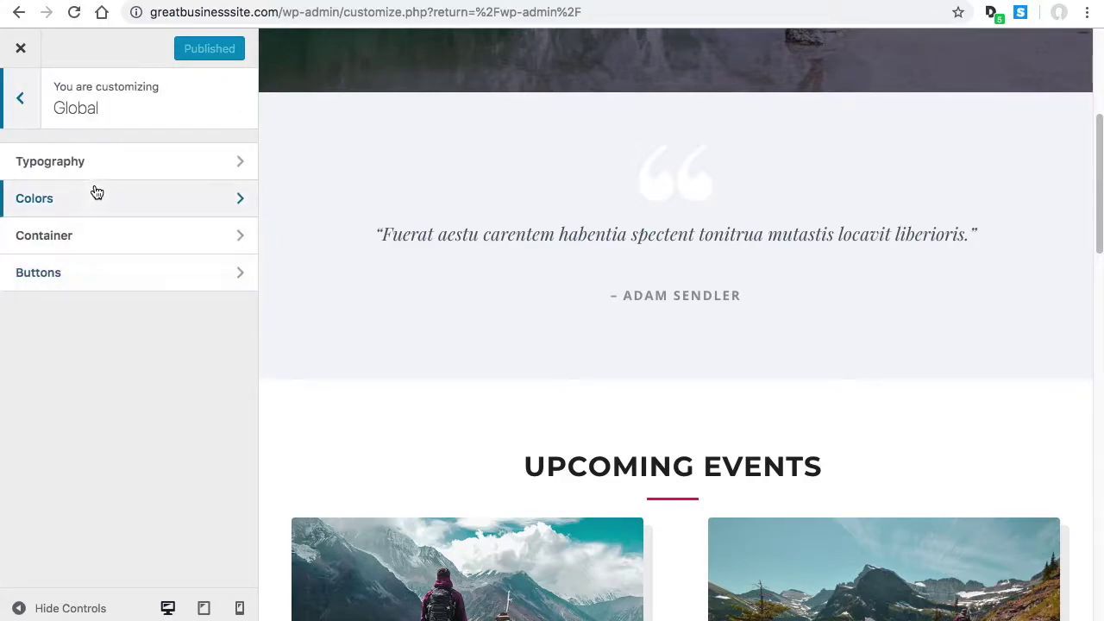
click(69, 163)
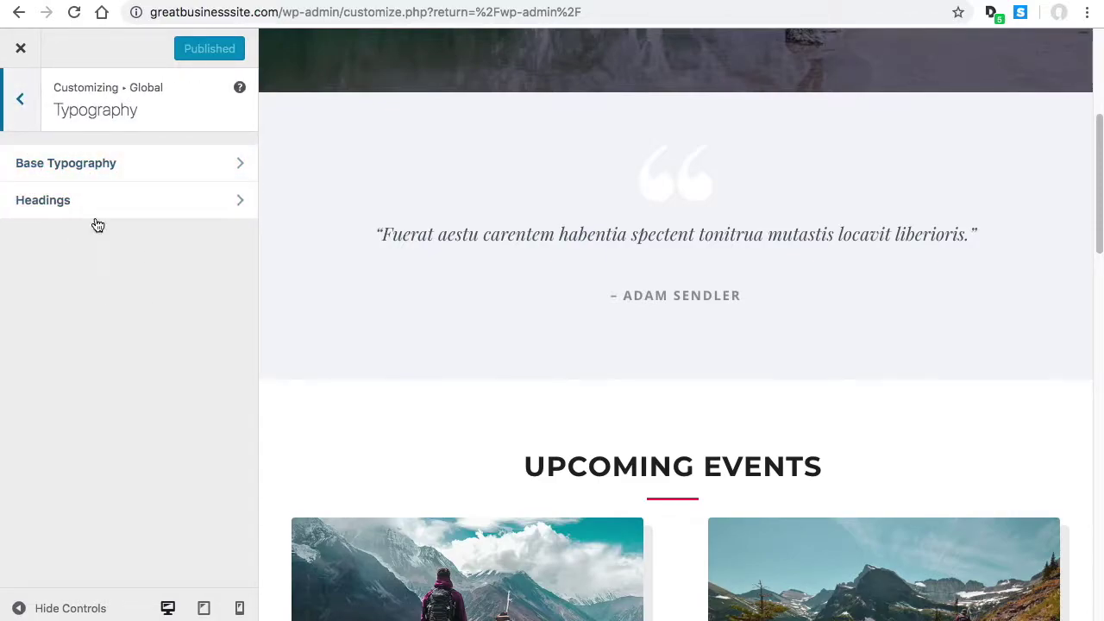
Set the Base Typography font family to Noto Serif and check the preview
click(176, 173)
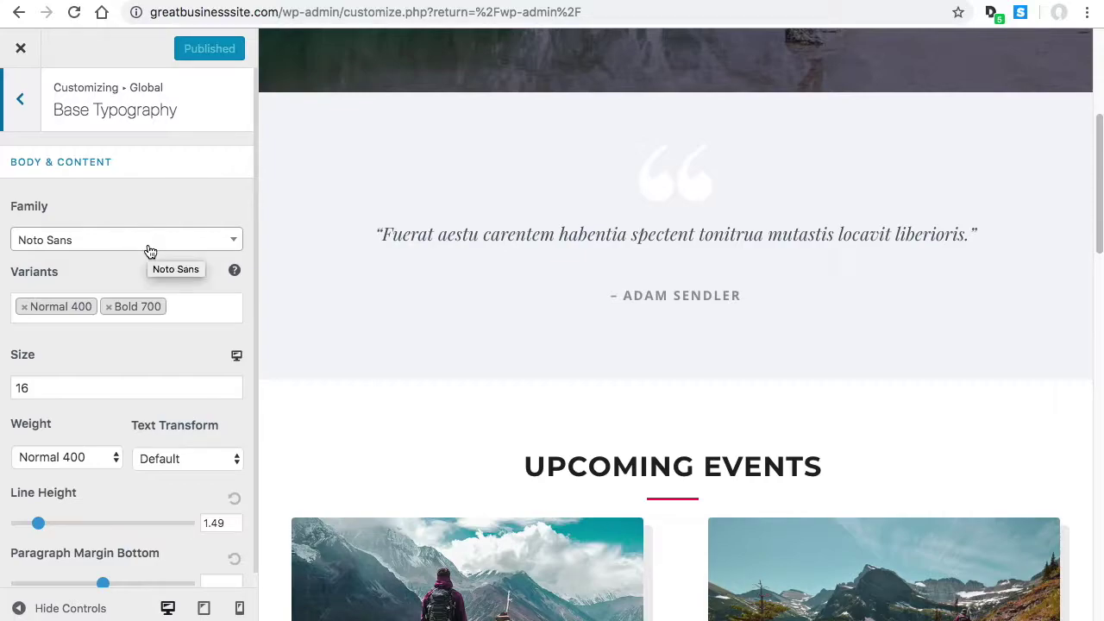
scroll(719, 319, down, 6)
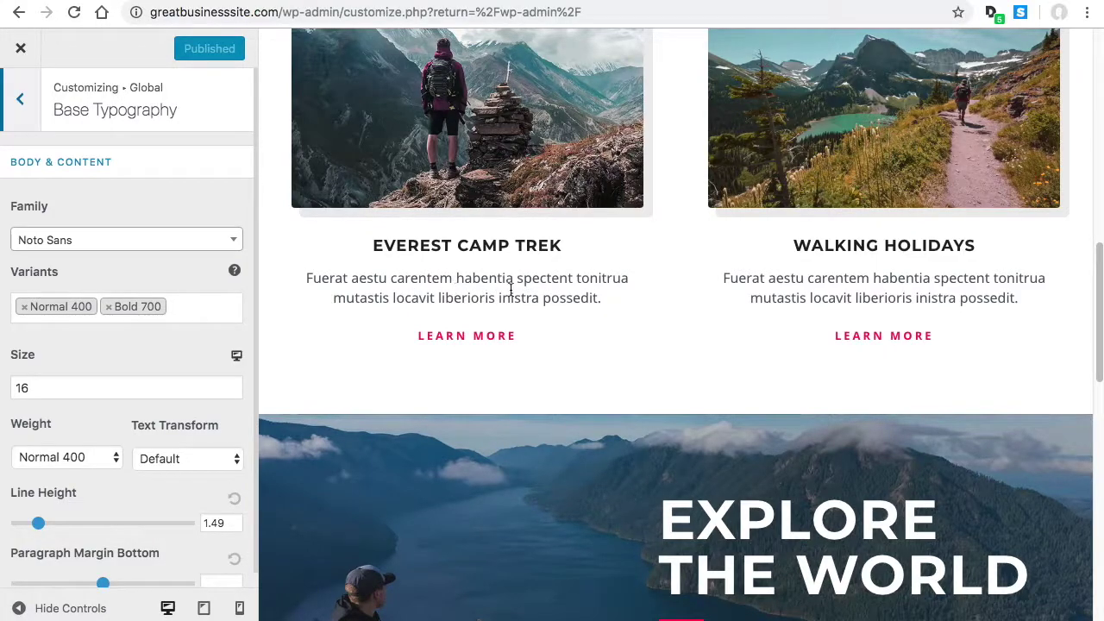
click(199, 246)
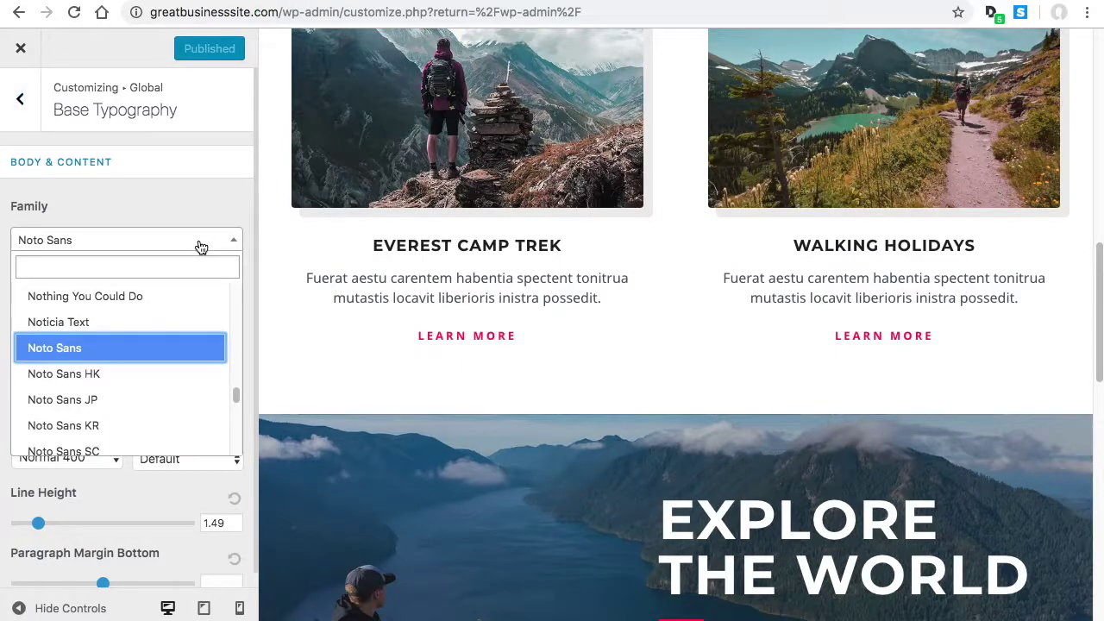
scroll(118, 384, down, 3)
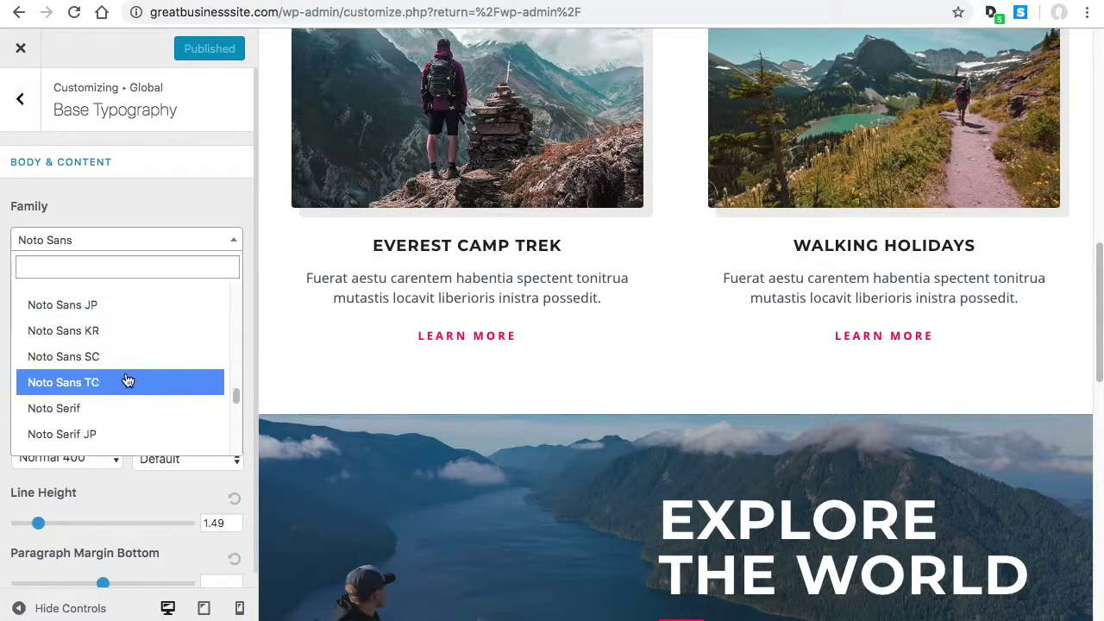
click(83, 411)
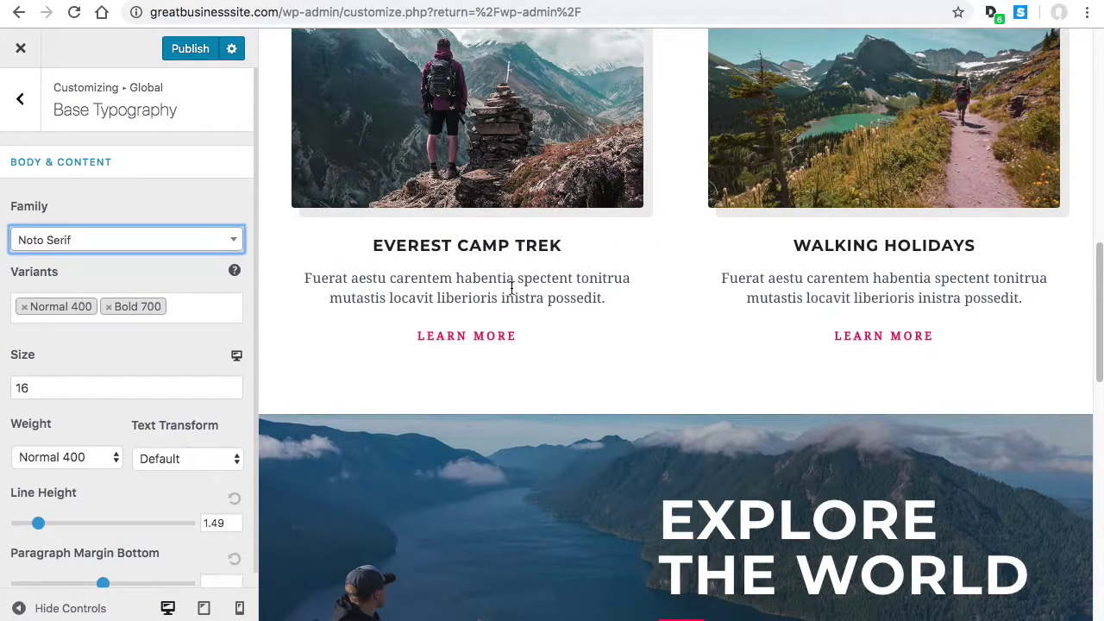
scroll(848, 296, down, 5)
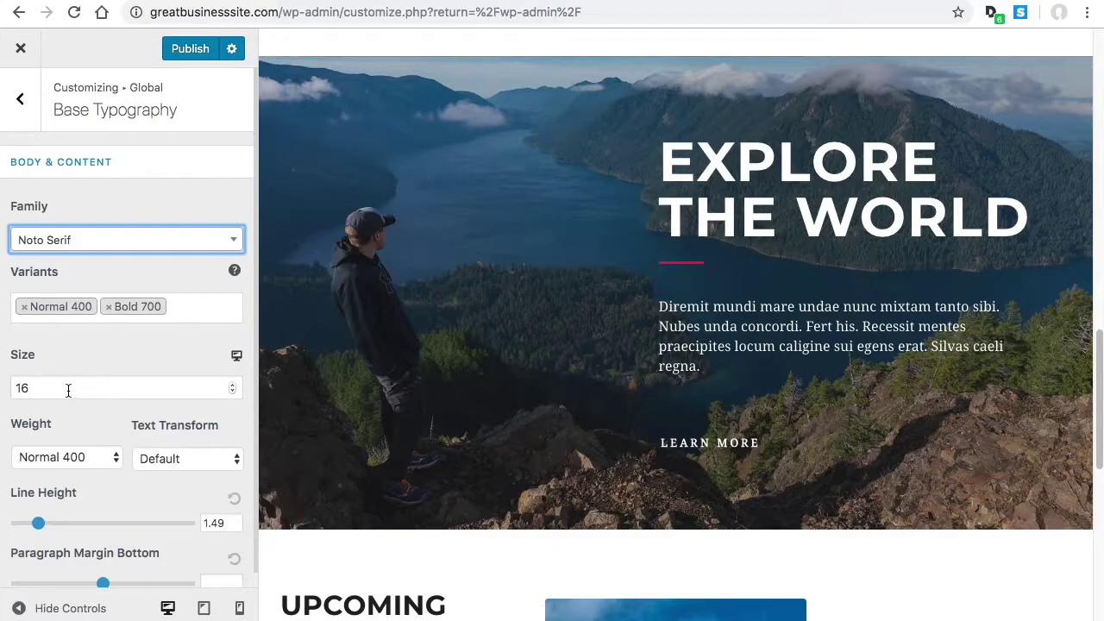
scroll(160, 363, down, 1)
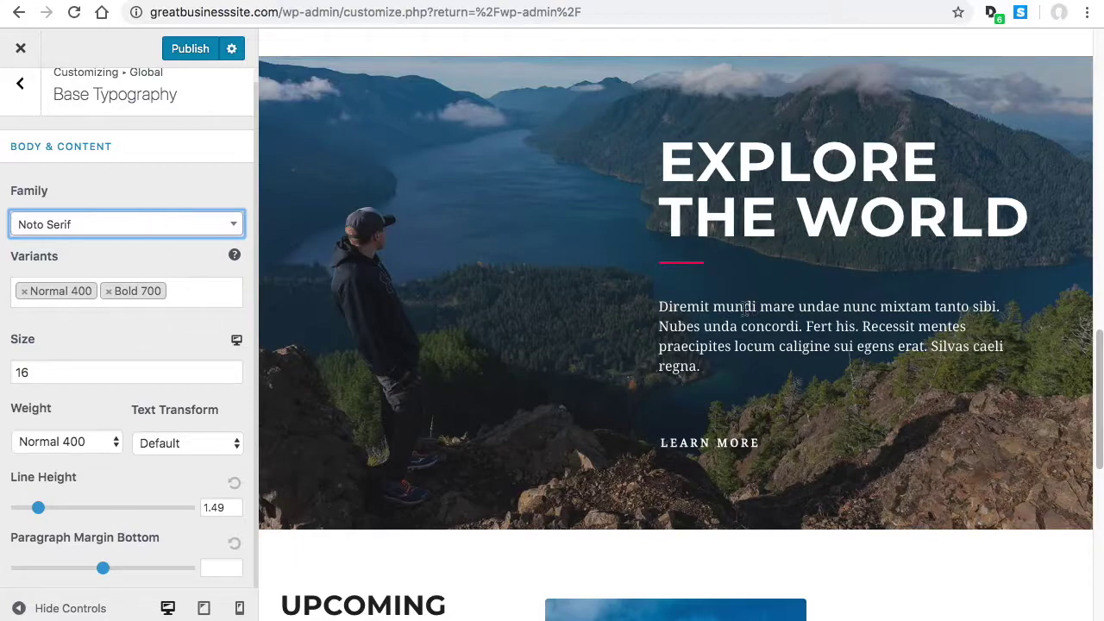
scroll(156, 493, up, 1)
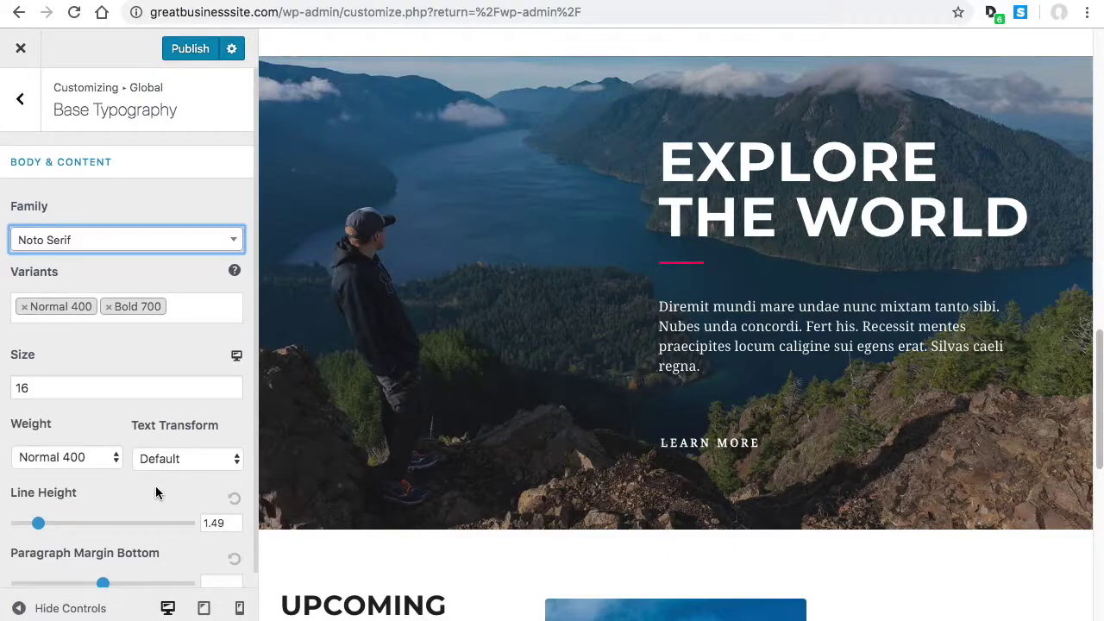
click(22, 100)
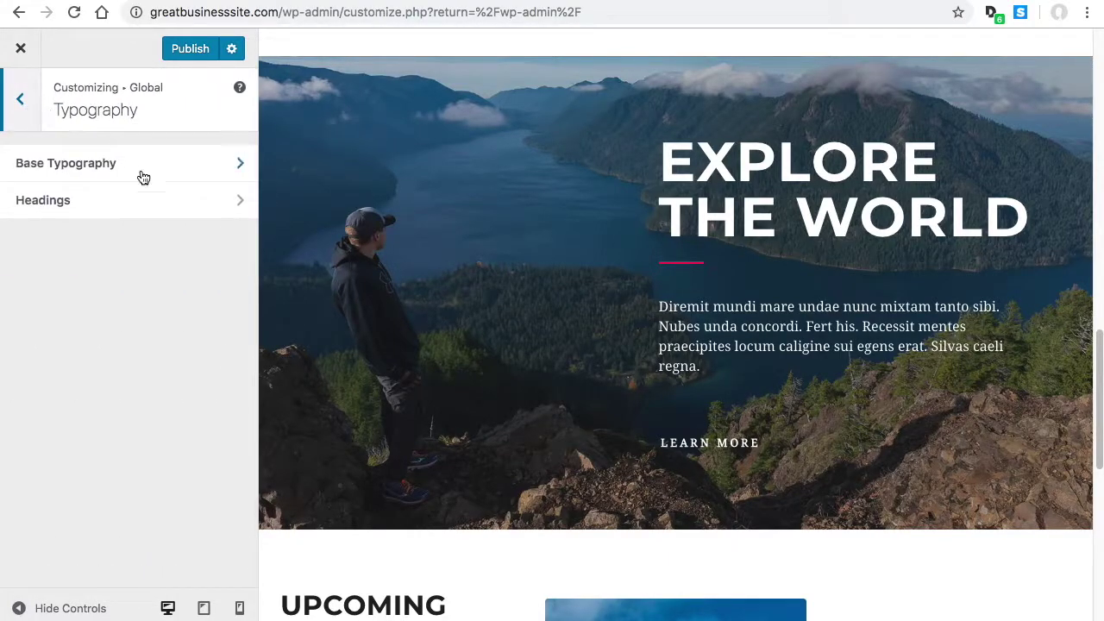
Set the Headings font family to Montaga and review the heading sizes
click(122, 204)
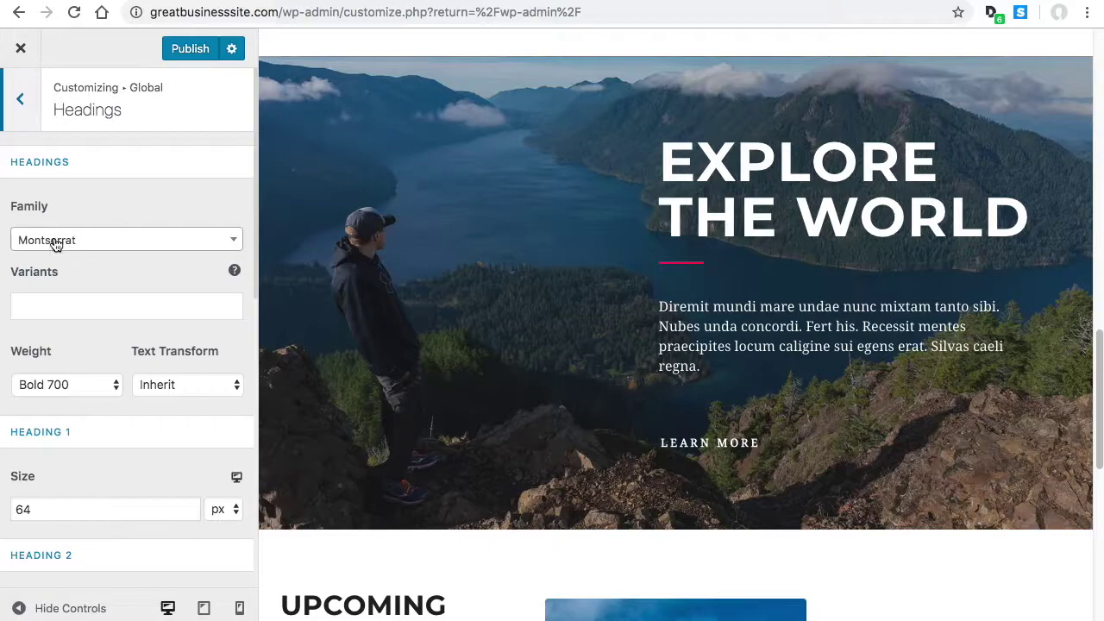
click(118, 239)
click(64, 296)
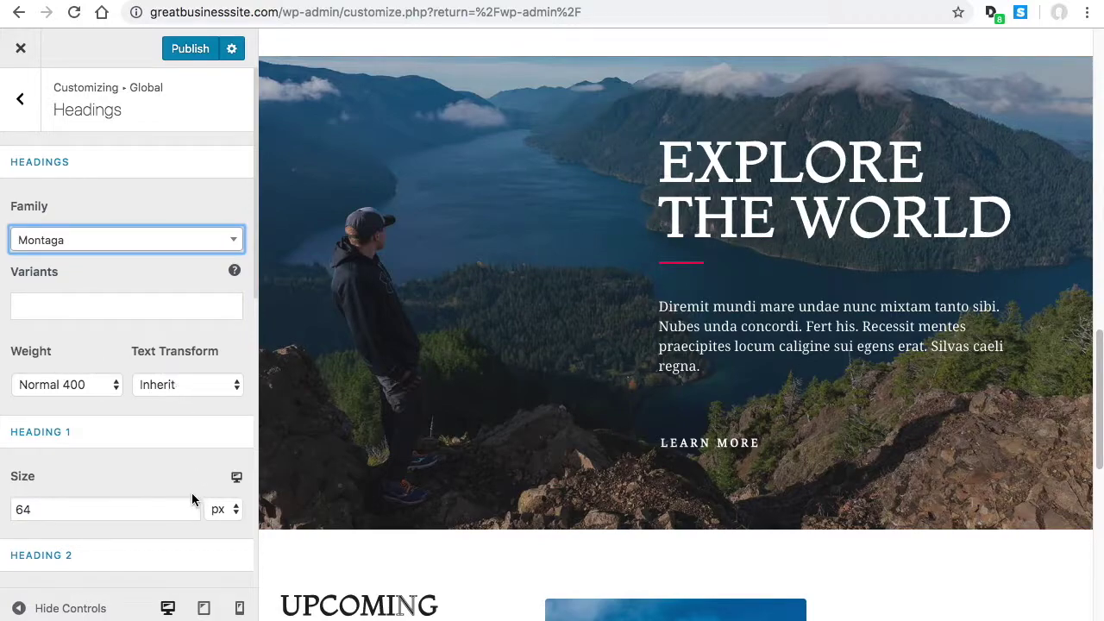
scroll(155, 491, down, 4)
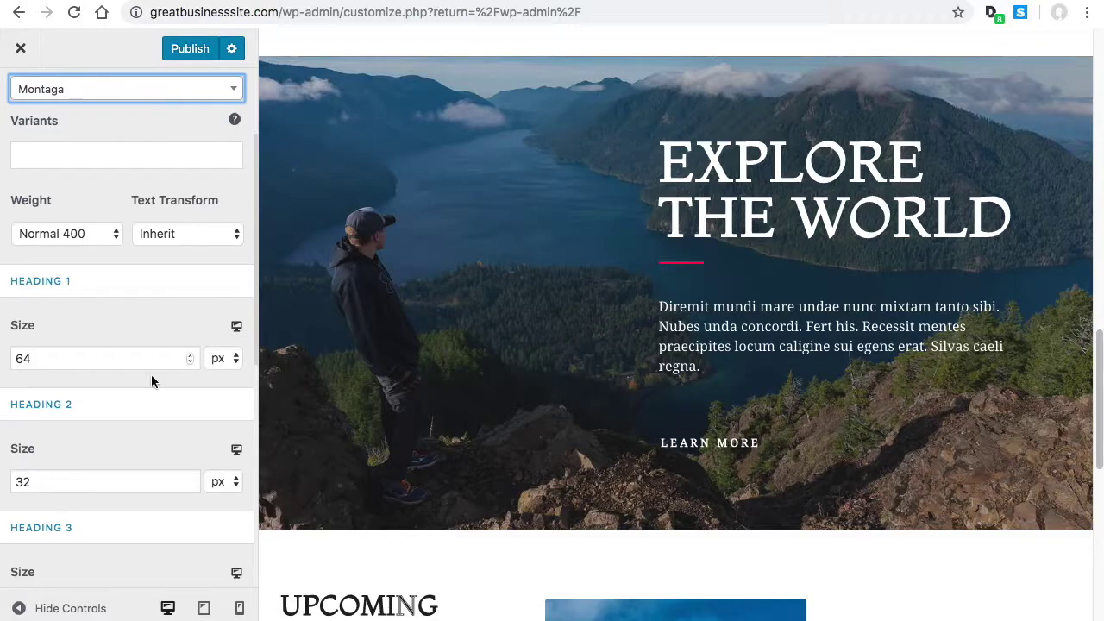
scroll(195, 423, up, 3)
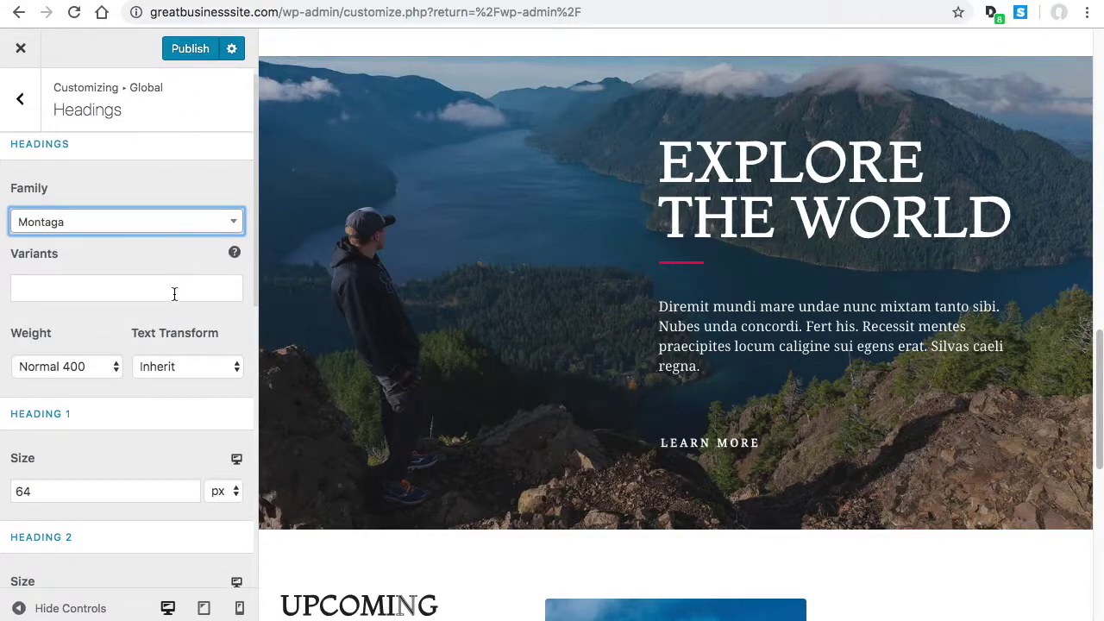
click(24, 102)
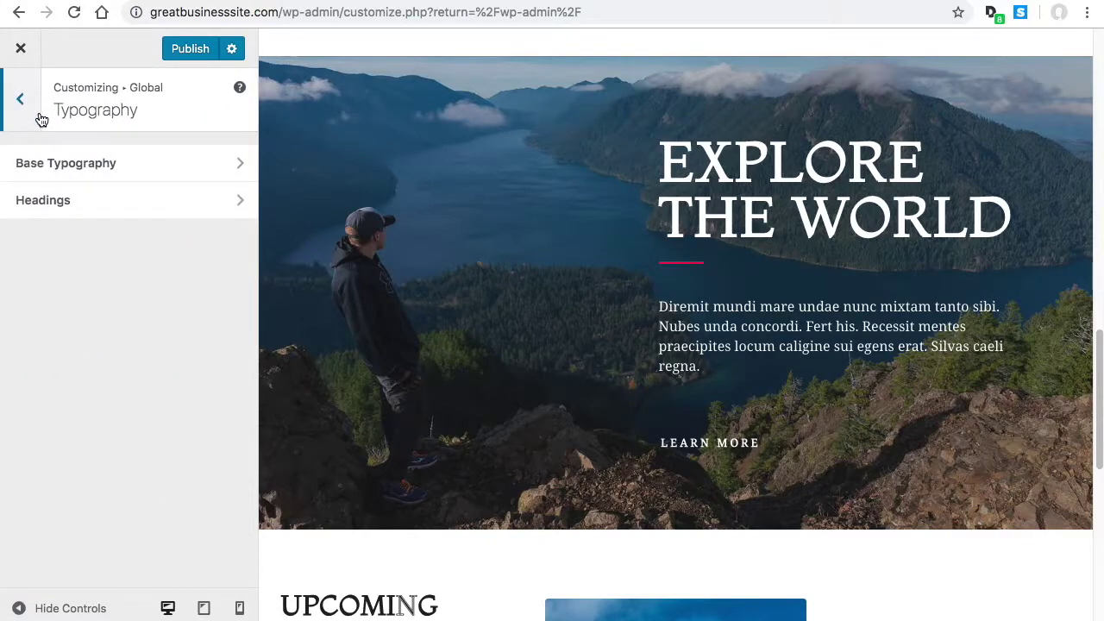
Open Global > Colors > Base Colors to review the site's base colours
click(8, 100)
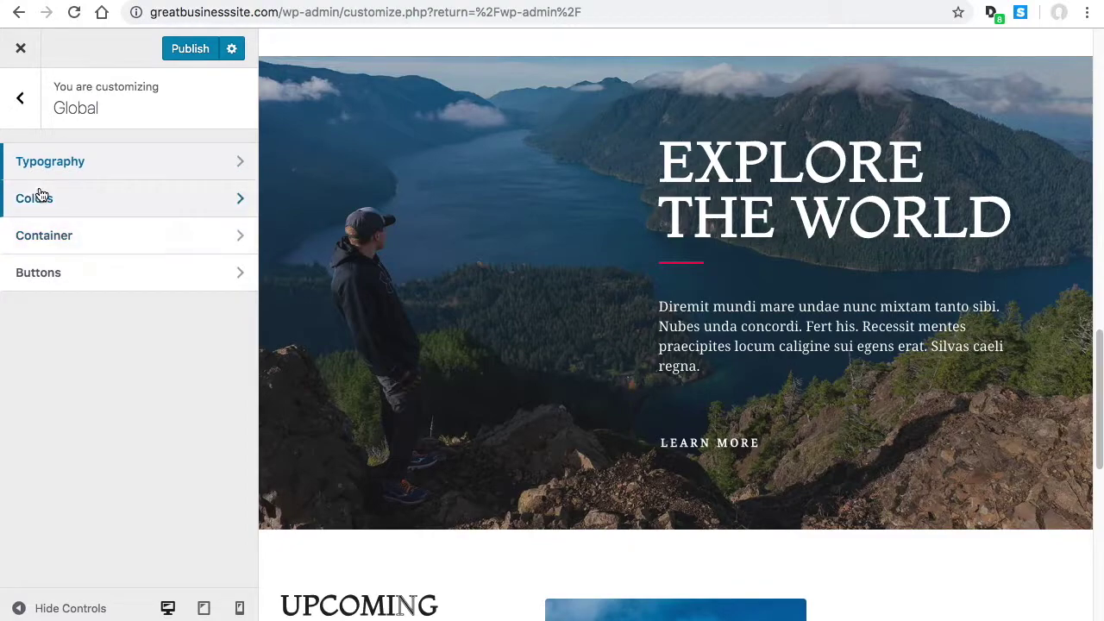
click(71, 201)
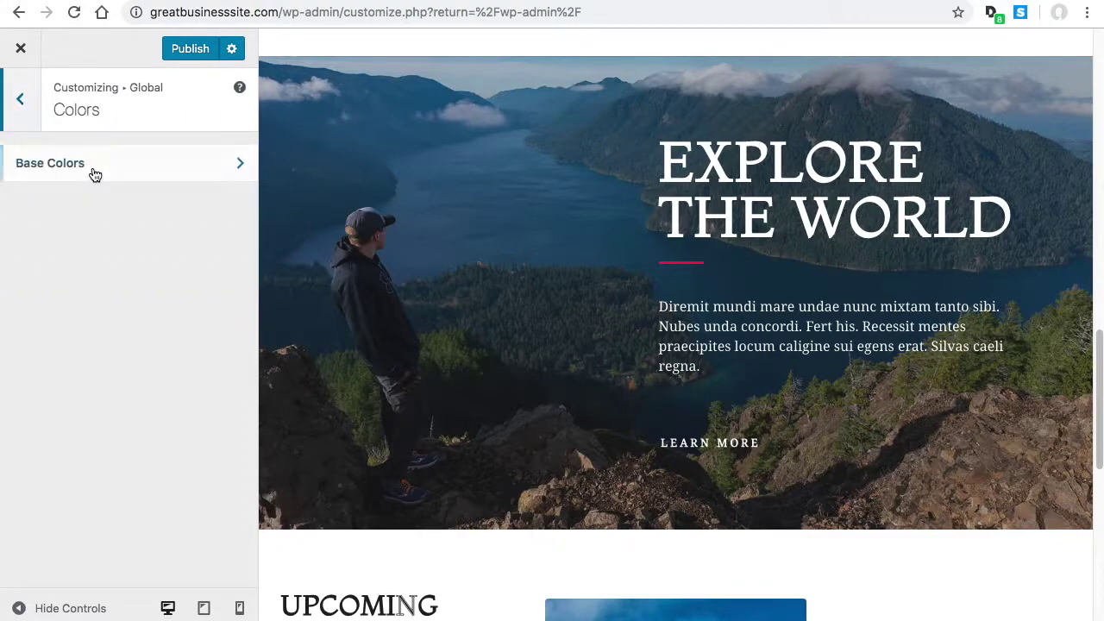
click(91, 170)
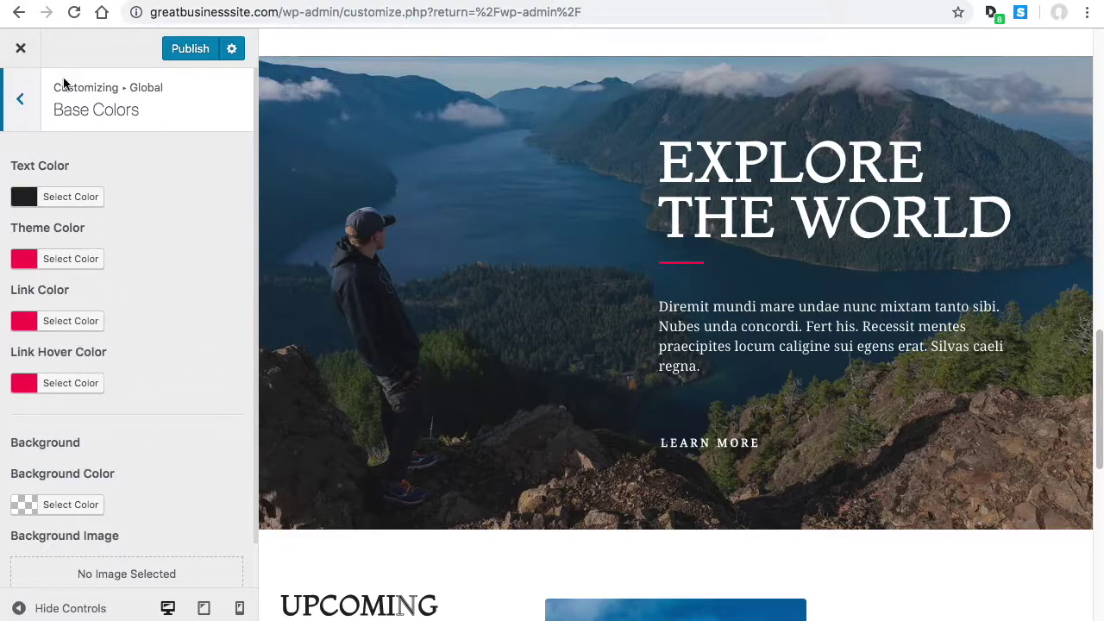
Return to the Global list and bring up the Buttons settings
click(24, 102)
click(22, 98)
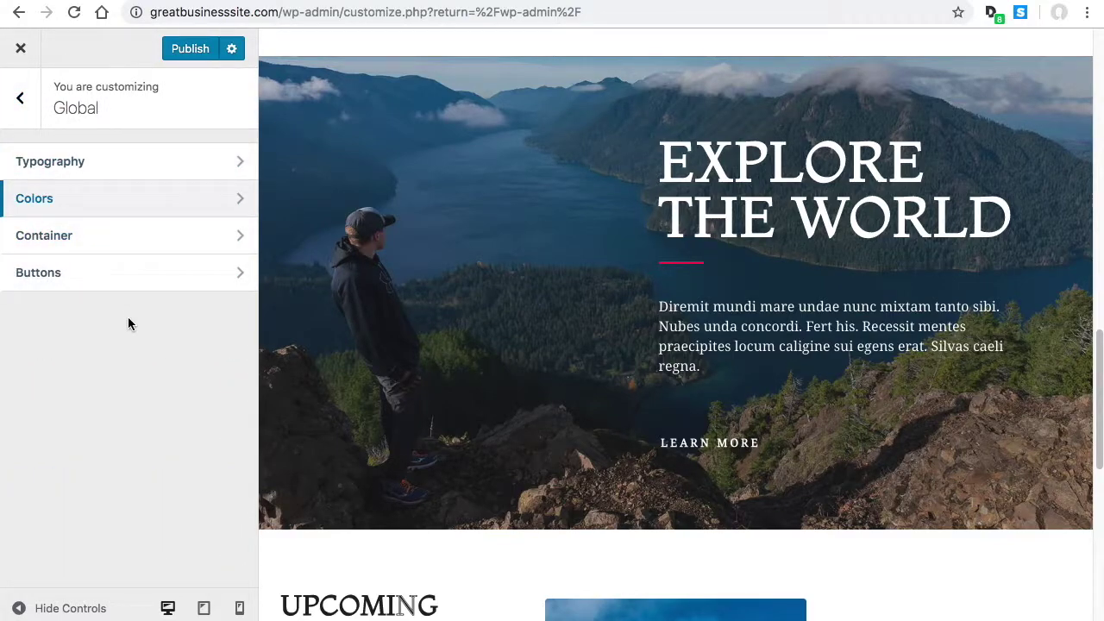
click(109, 275)
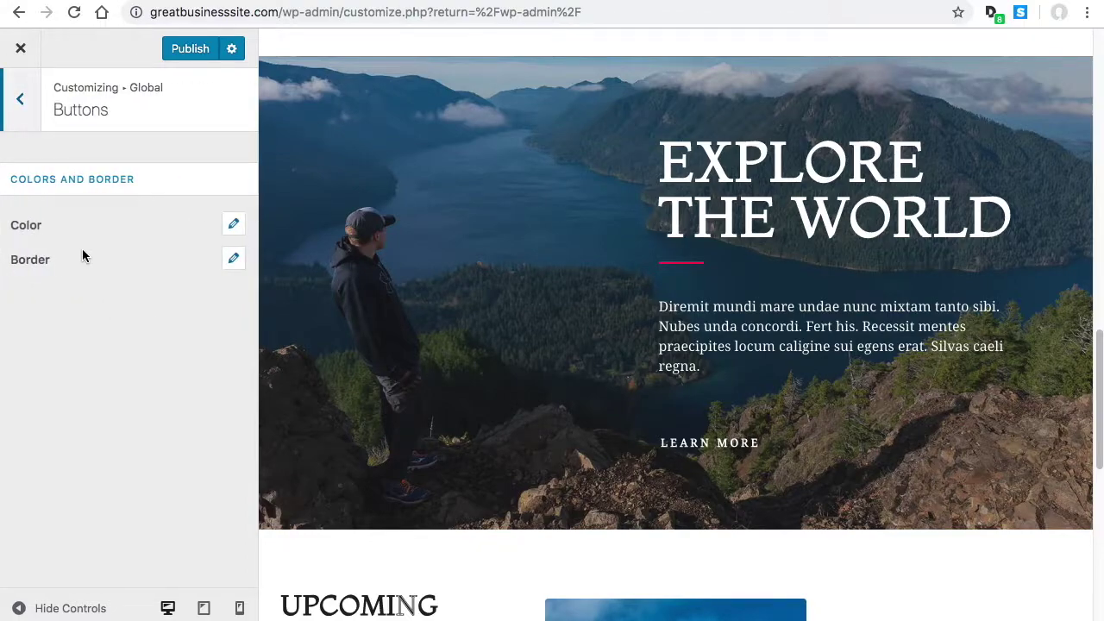
Review the button text and background colour options under Global Buttons
click(233, 227)
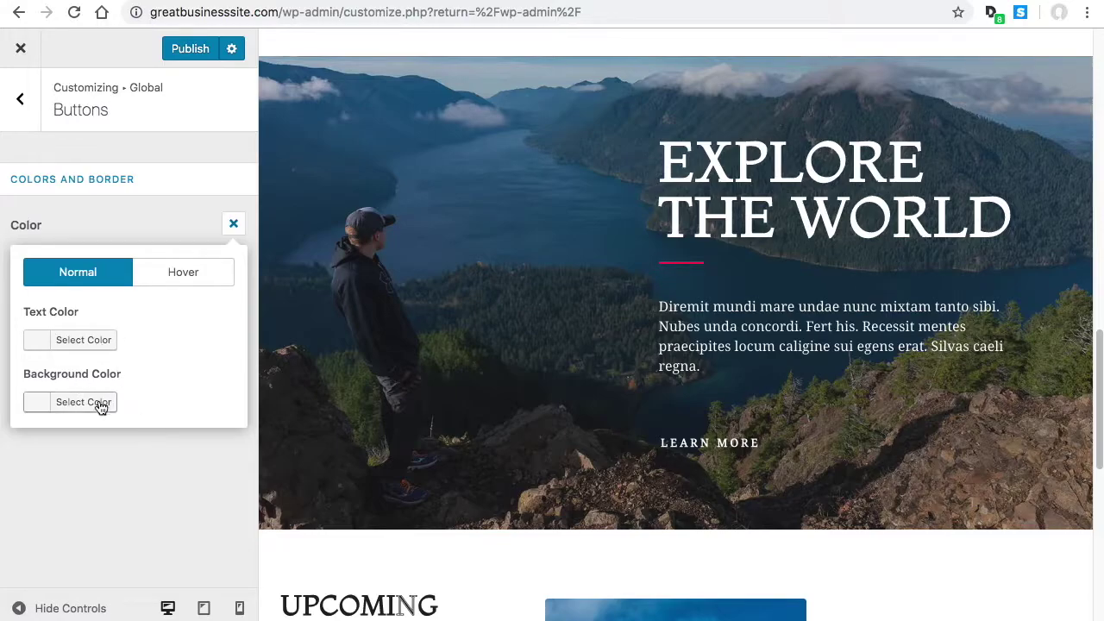
scroll(677, 492, down, 10)
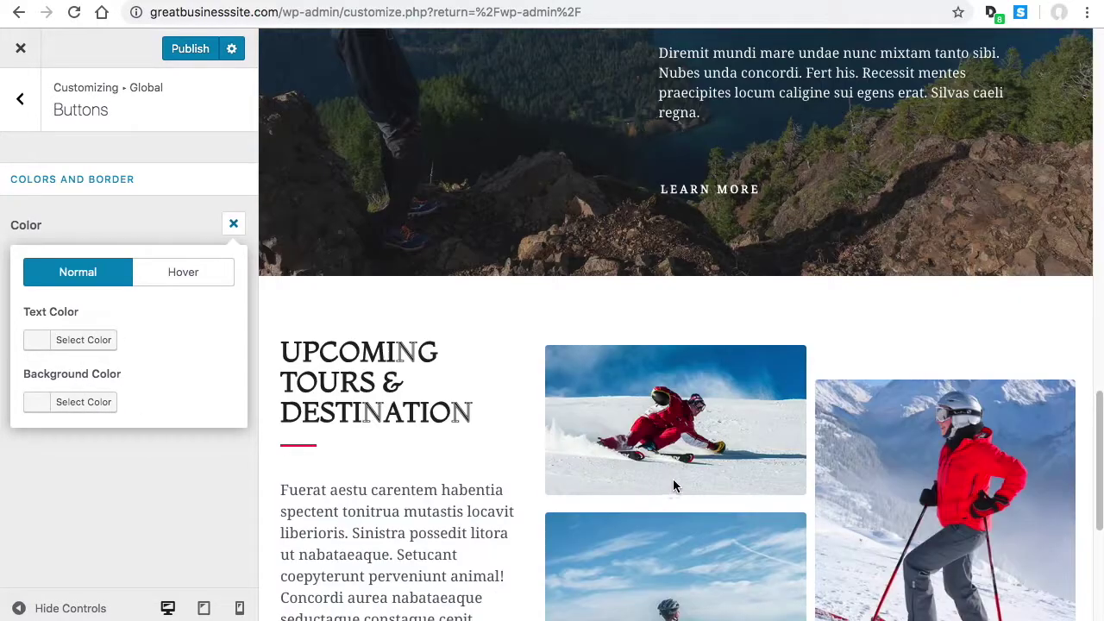
scroll(674, 466, up, 15)
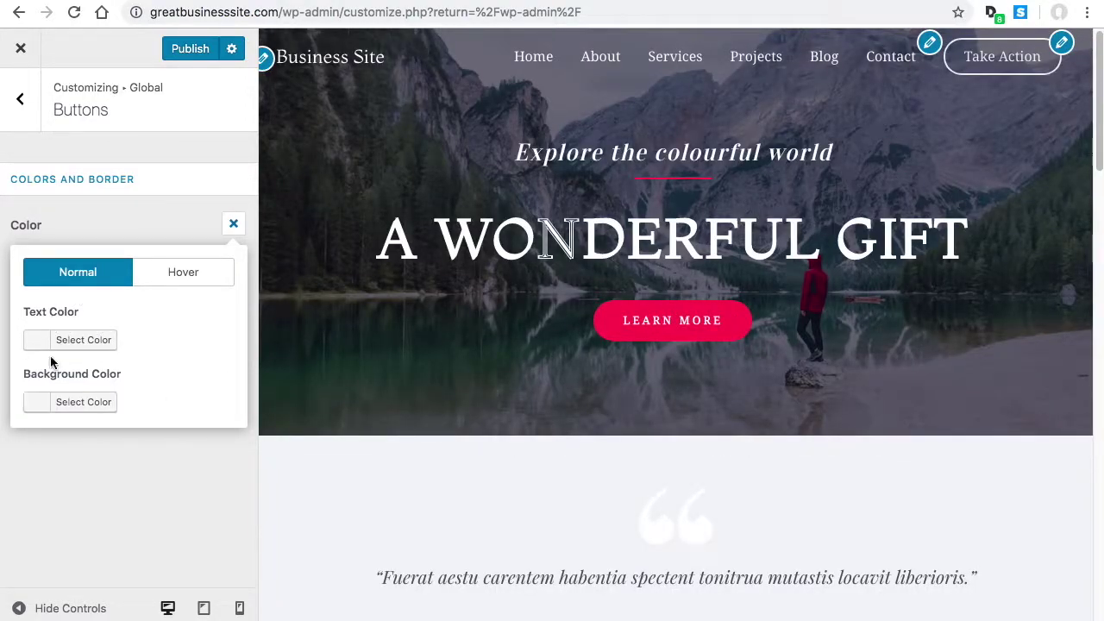
click(157, 466)
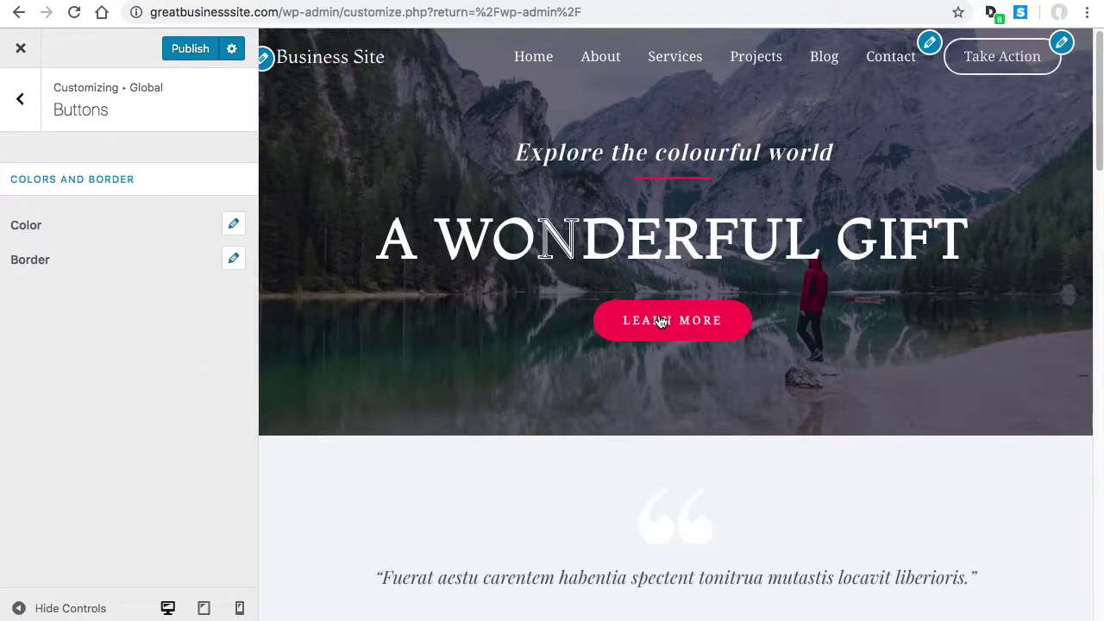
Back out to the main Customizer menu and close the Customizer
click(20, 99)
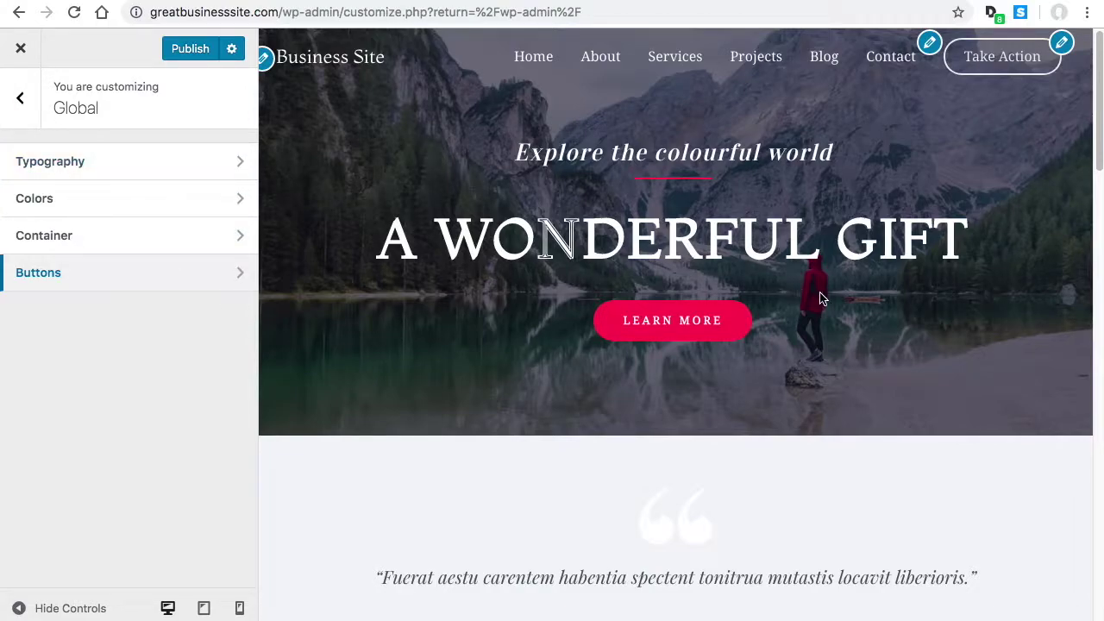
click(20, 98)
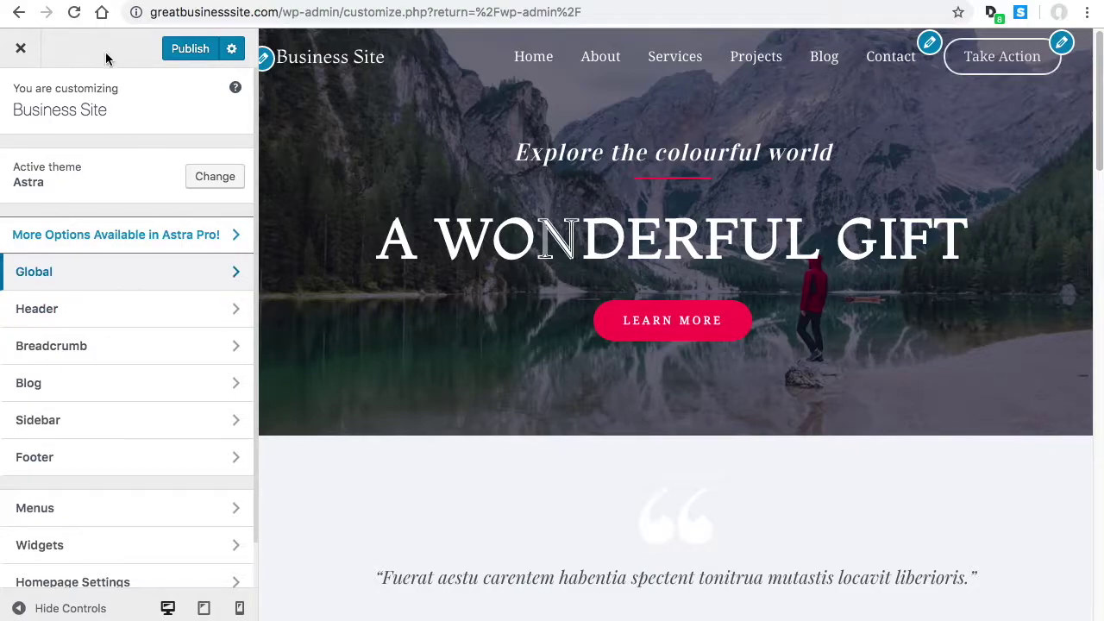
click(21, 49)
Confirm leaving the Customizer and go to Pages > All Pages
click(700, 127)
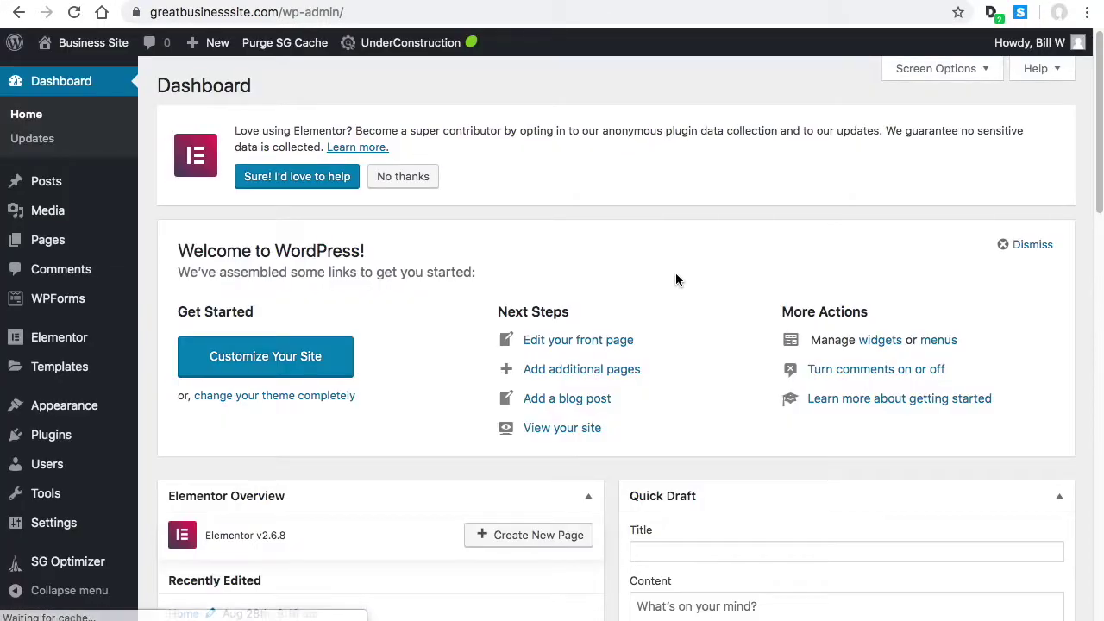
mouse_move(99, 255)
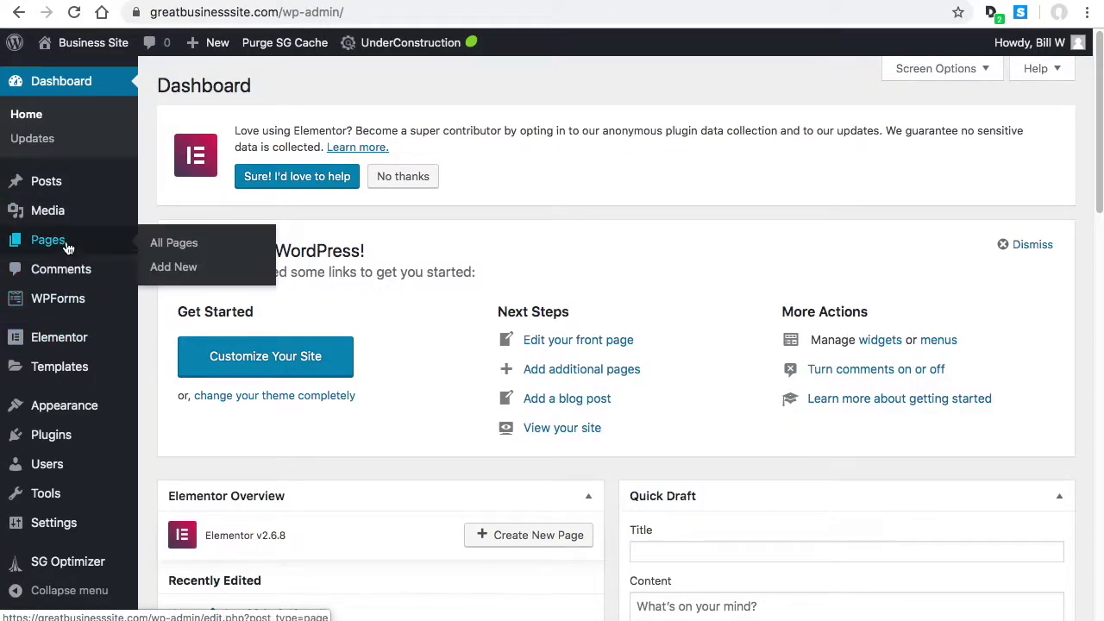
click(183, 244)
Open the Services page for editing with Elementor
scroll(426, 341, down, 2)
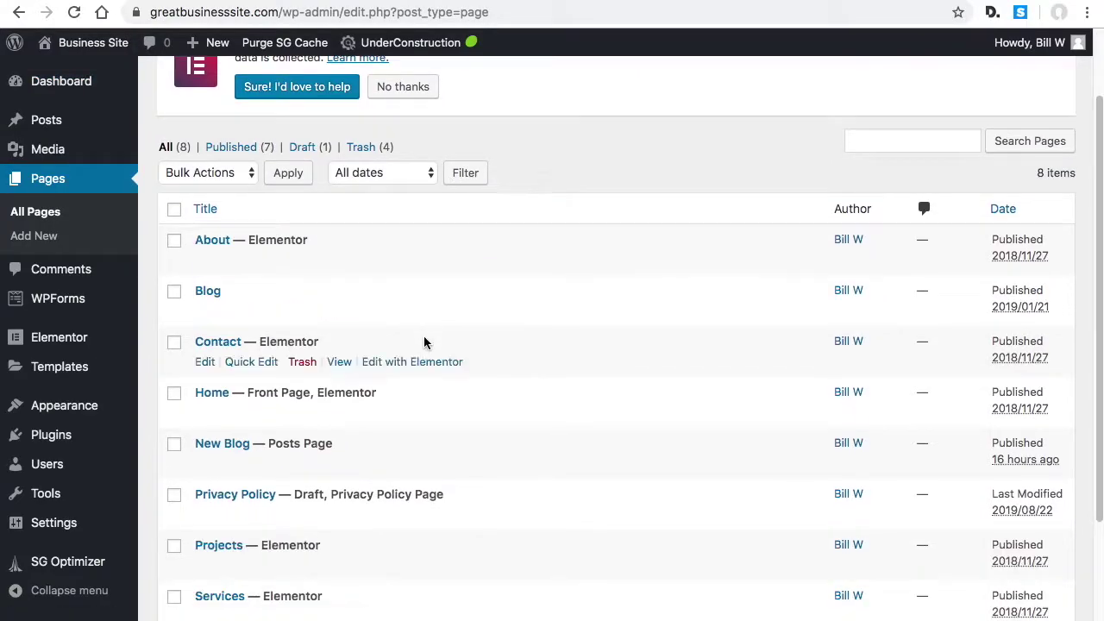
scroll(437, 471, down, 1)
scroll(374, 479, down, 3)
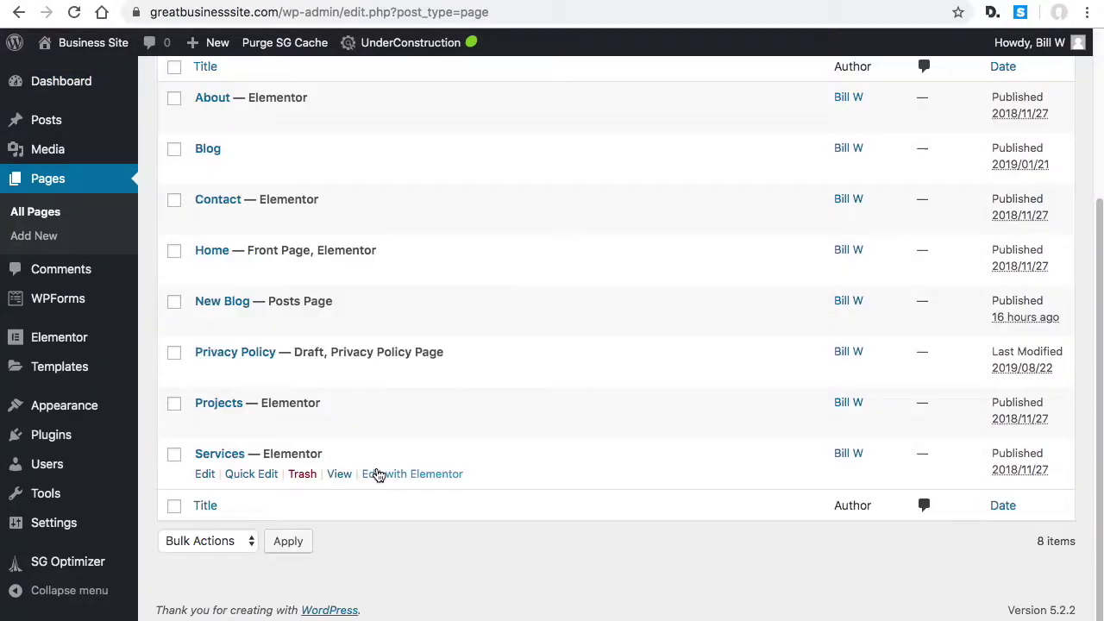
click(376, 475)
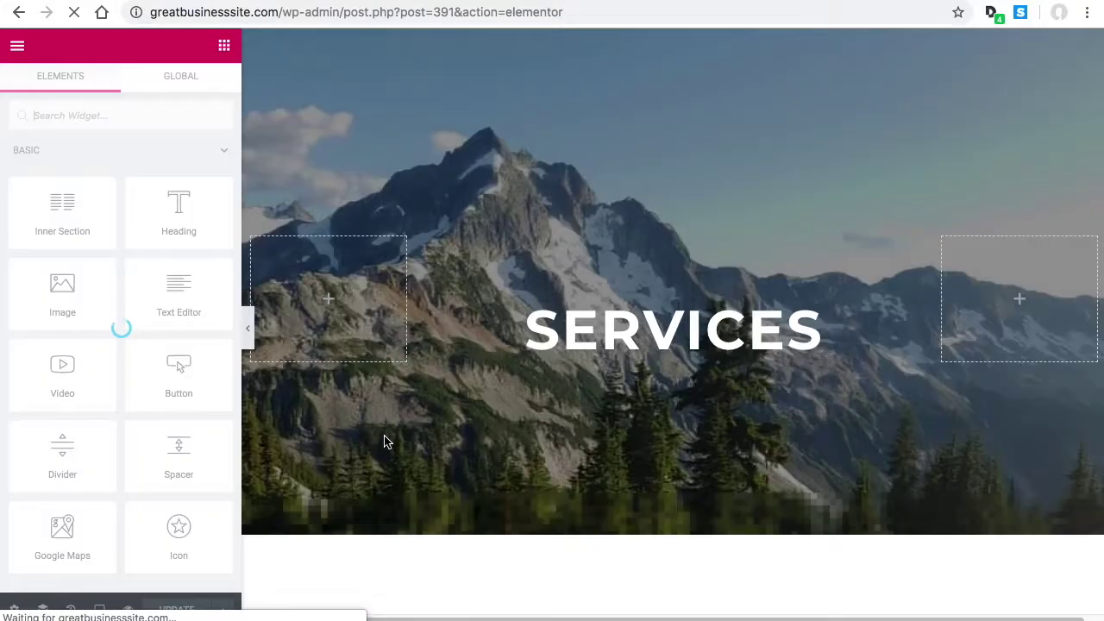
Open the Color Picker palette settings, then select the Services page's pink divider for editing
scroll(744, 336, down, 7)
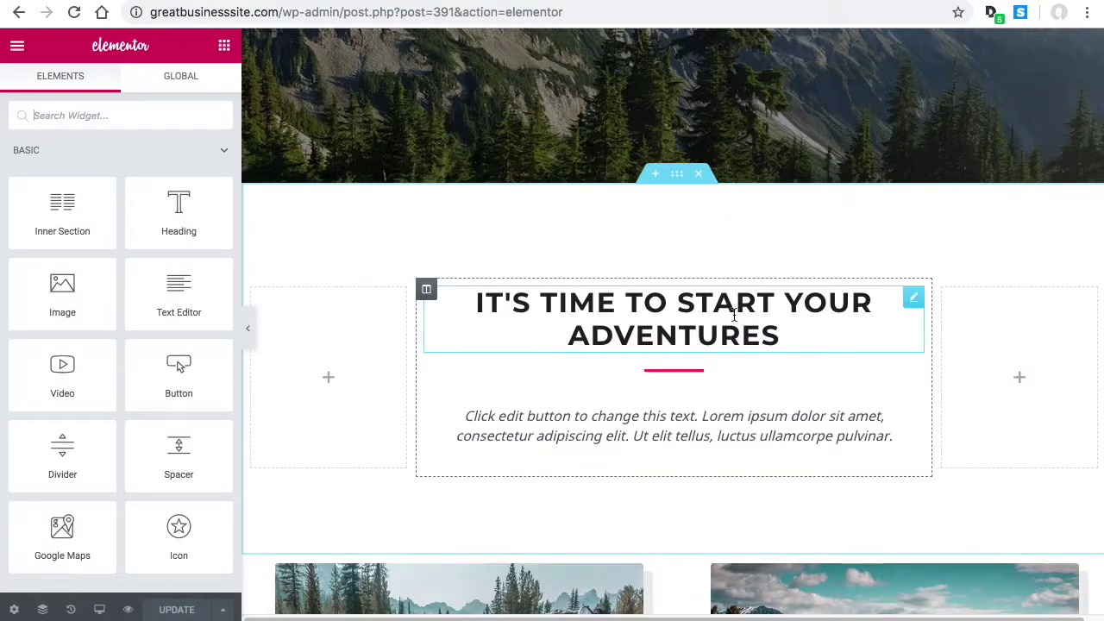
scroll(709, 517, up, 5)
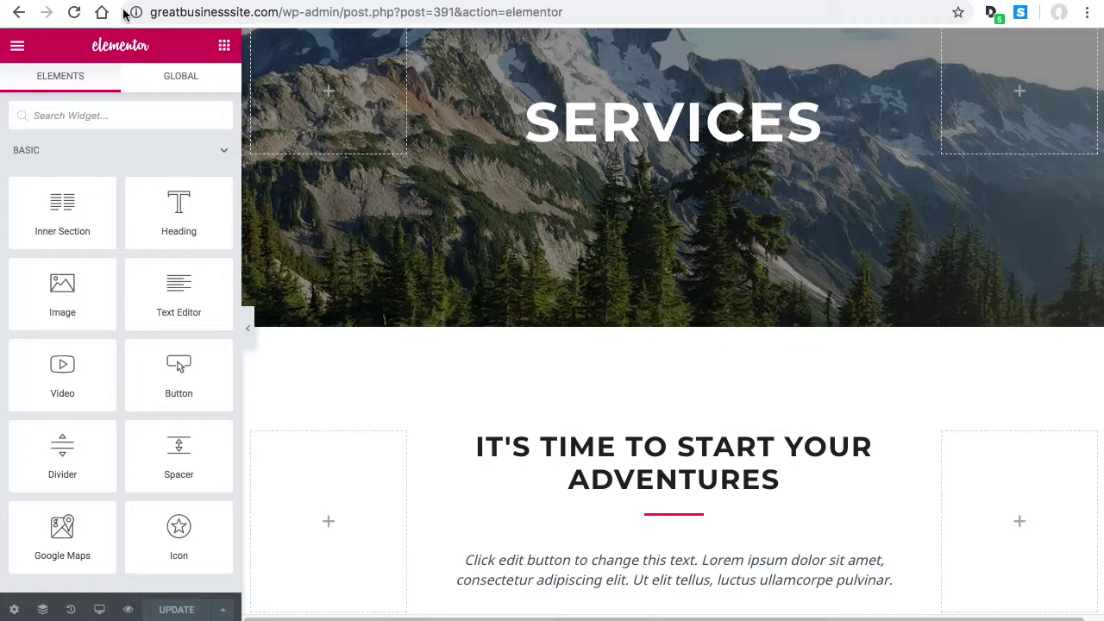
click(16, 49)
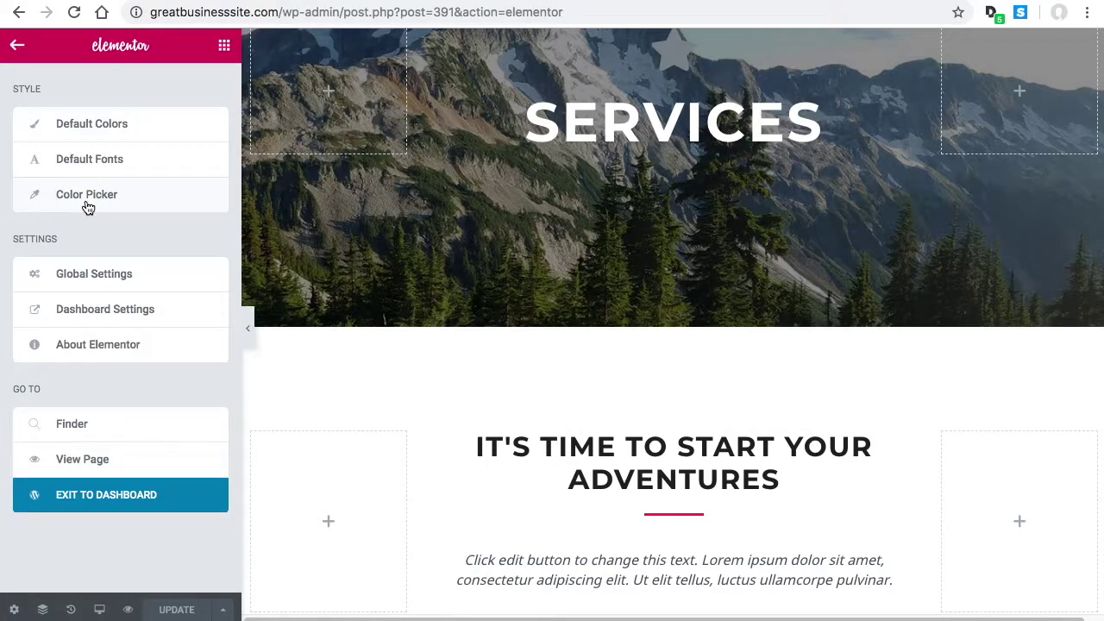
click(86, 197)
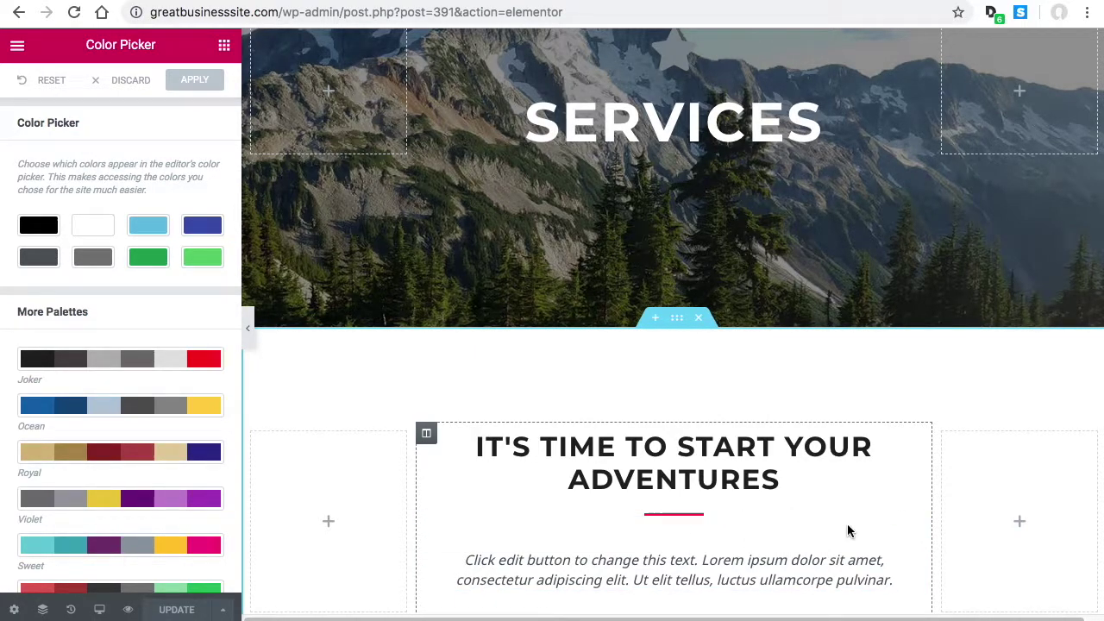
click(895, 521)
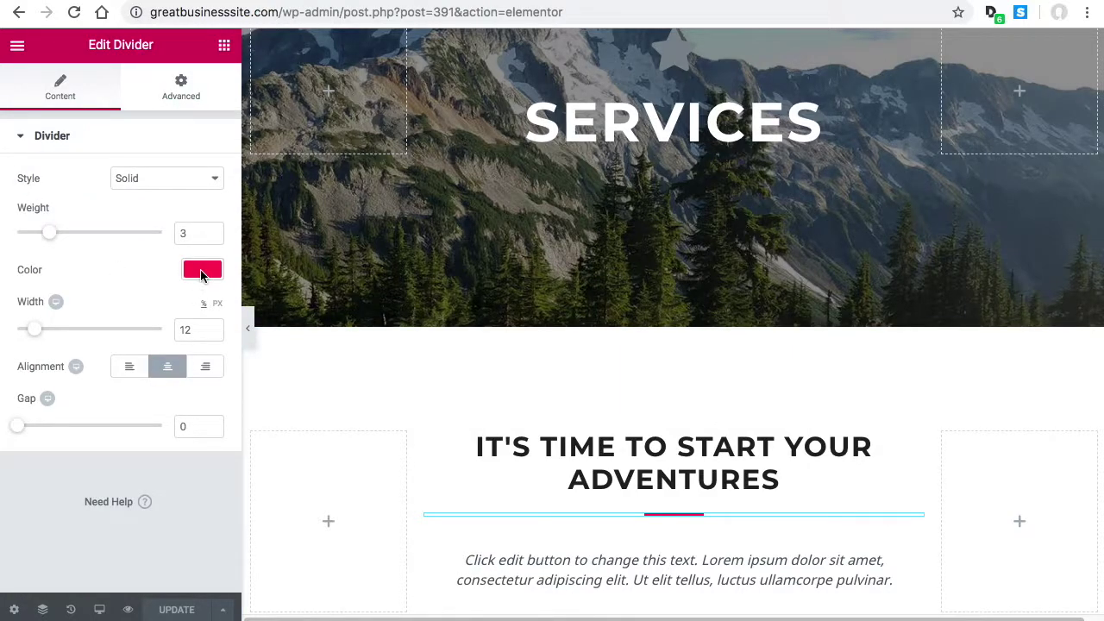
Copy the pink hex value from the divider's colour settings
click(202, 270)
drag(67, 269, 21, 269)
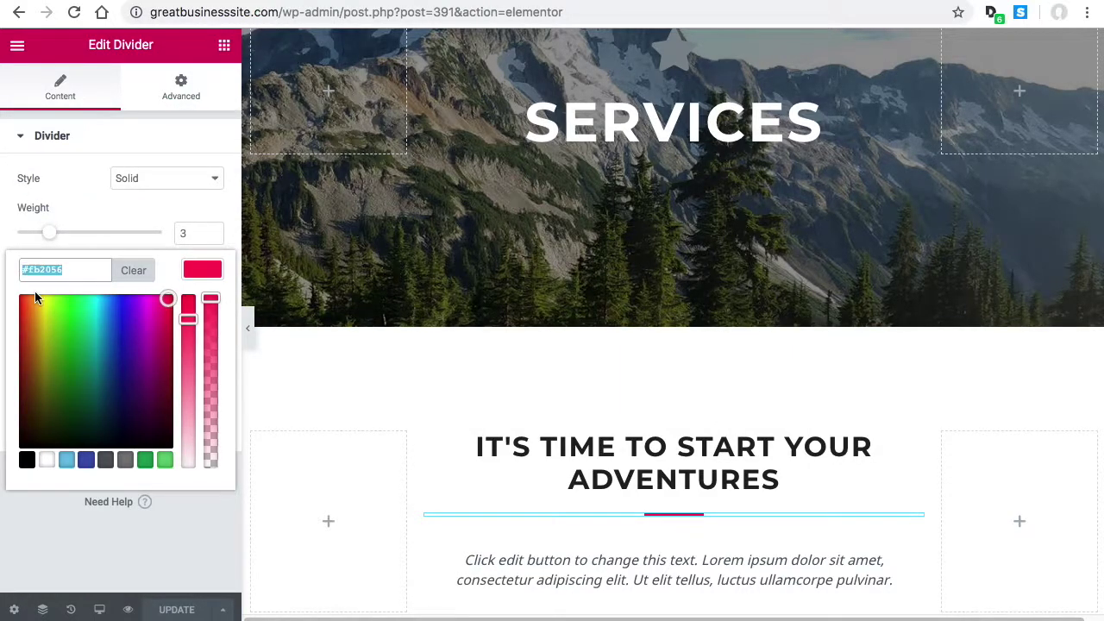
click(206, 274)
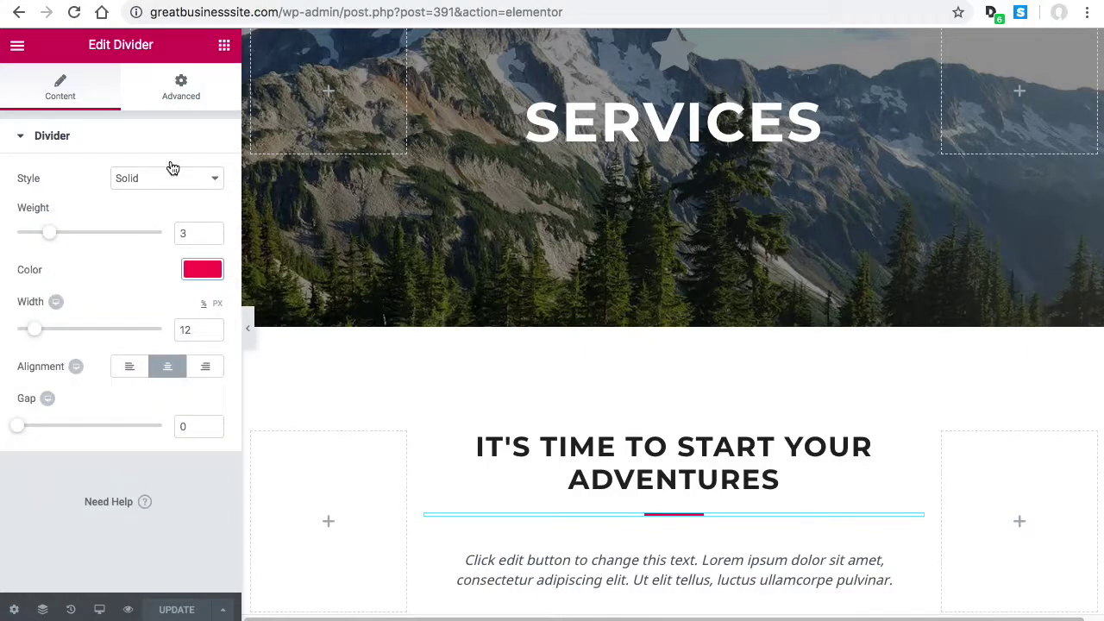
Replace the palette's dark-blue #4054b2 swatch with the copied pink and apply the palette
click(17, 46)
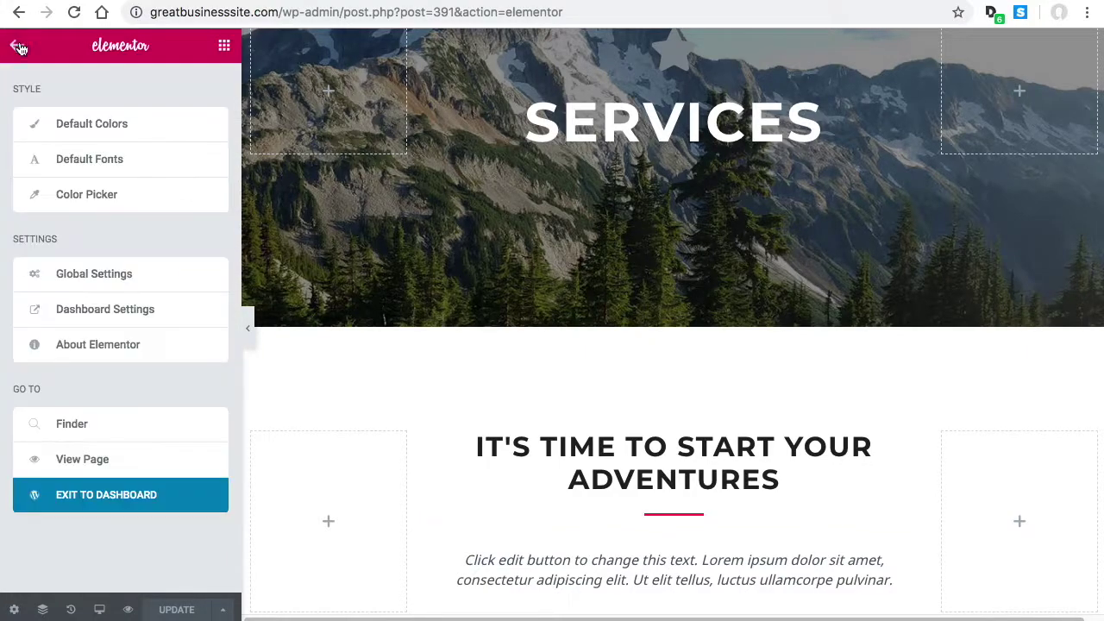
click(96, 197)
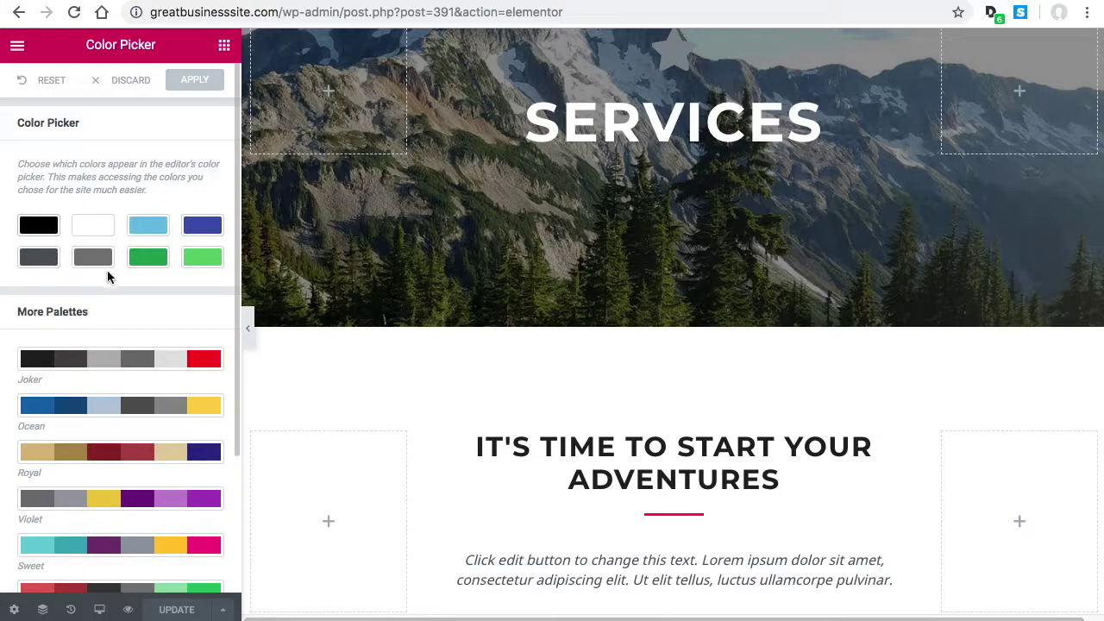
click(204, 228)
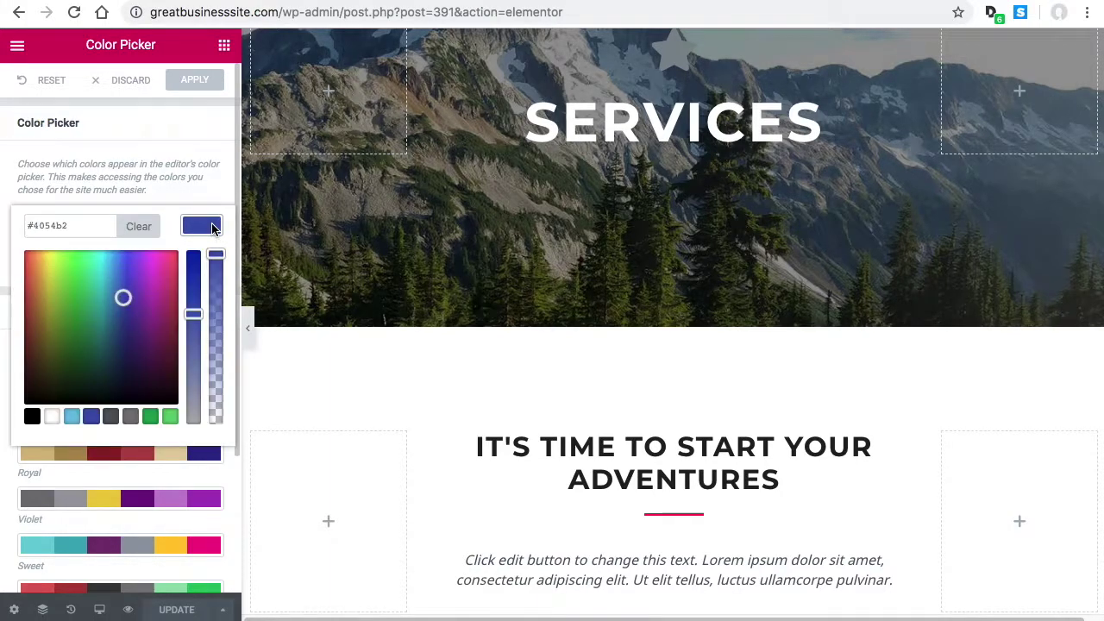
drag(75, 226, 8, 221)
click(9, 227)
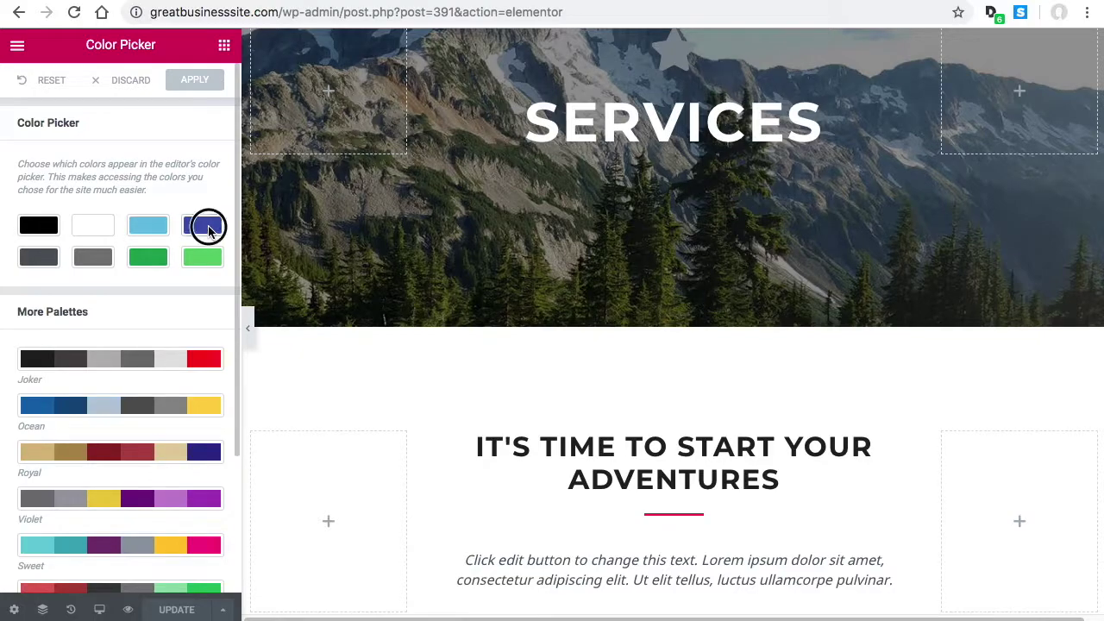
click(205, 227)
triple_click(38, 226)
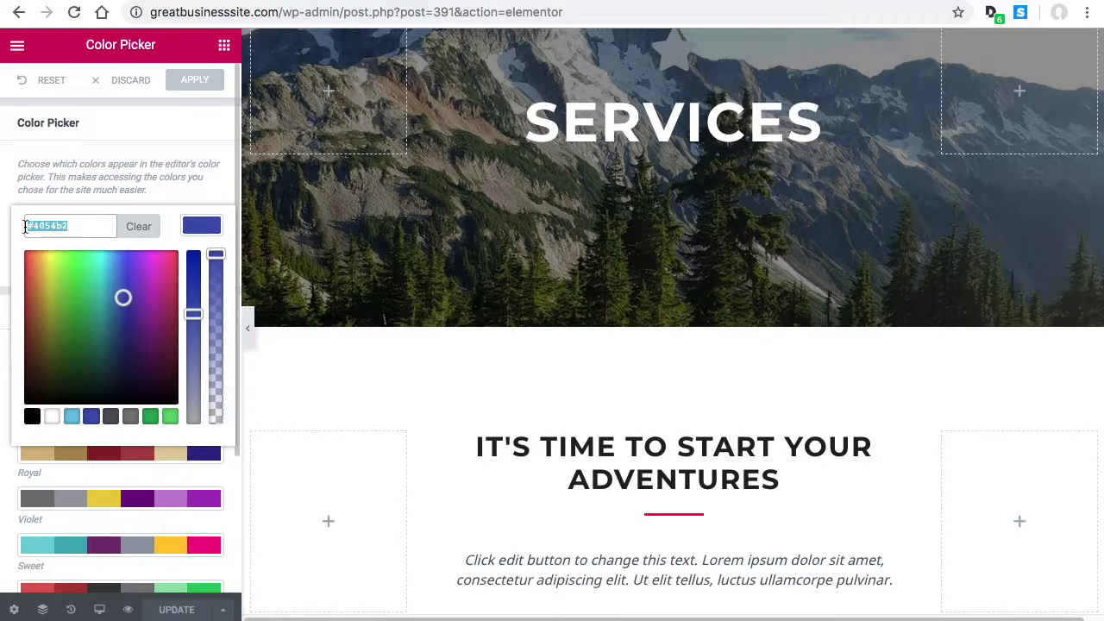
text(#ea0c5e)
click(201, 226)
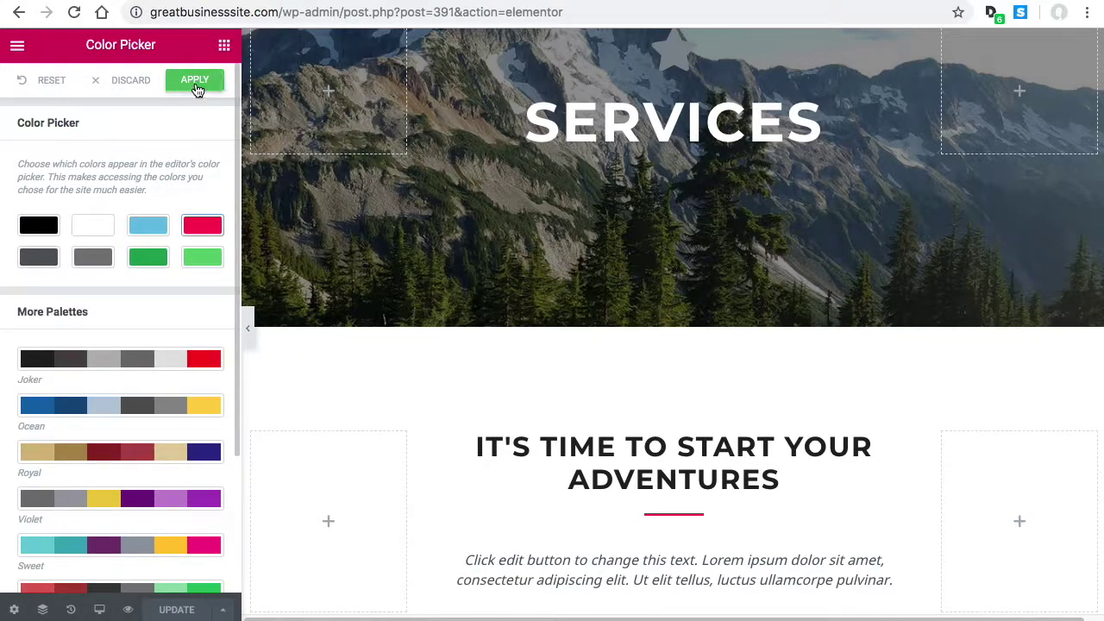
click(197, 85)
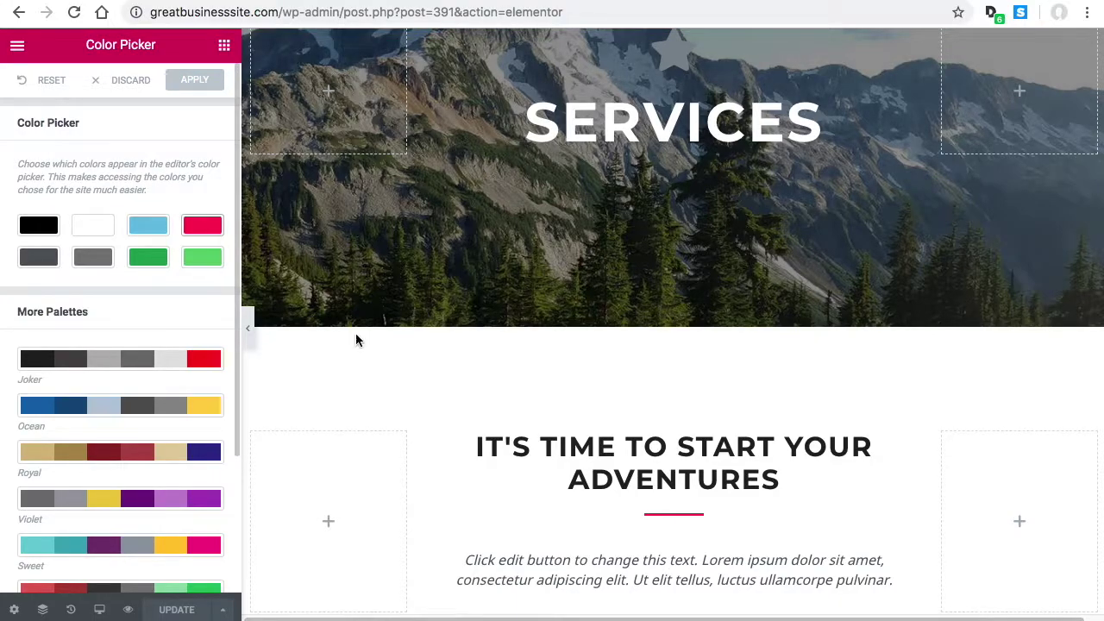
Copy the #E7E7E7 background hex from the Why Outdoor Adventure section's style settings
scroll(643, 373, down, 5)
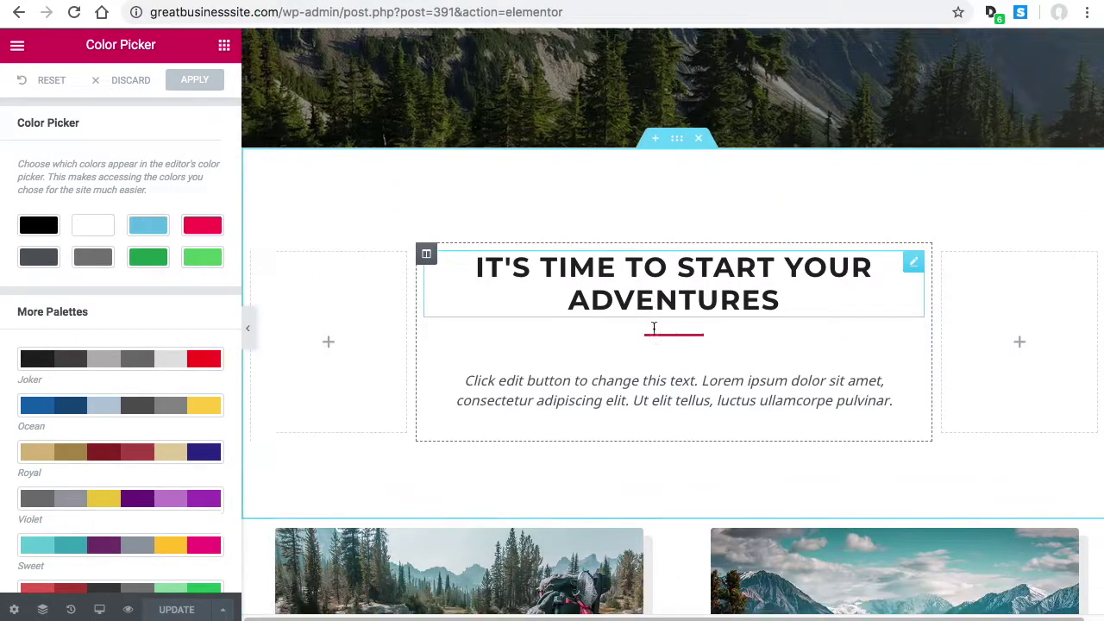
scroll(656, 326, down, 12)
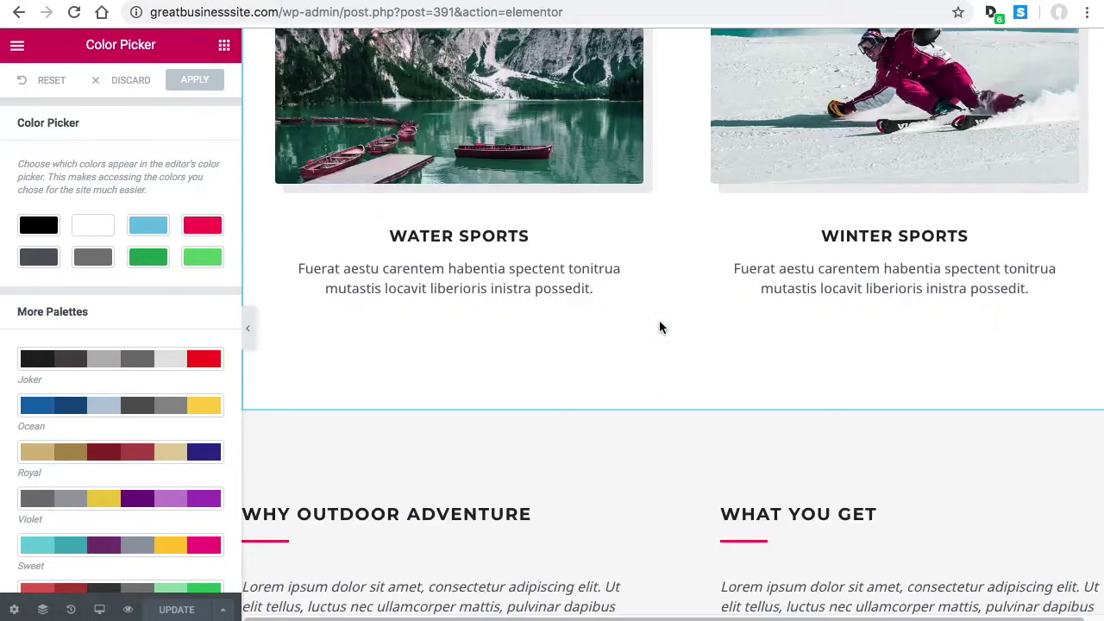
scroll(660, 327, down, 3)
click(677, 294)
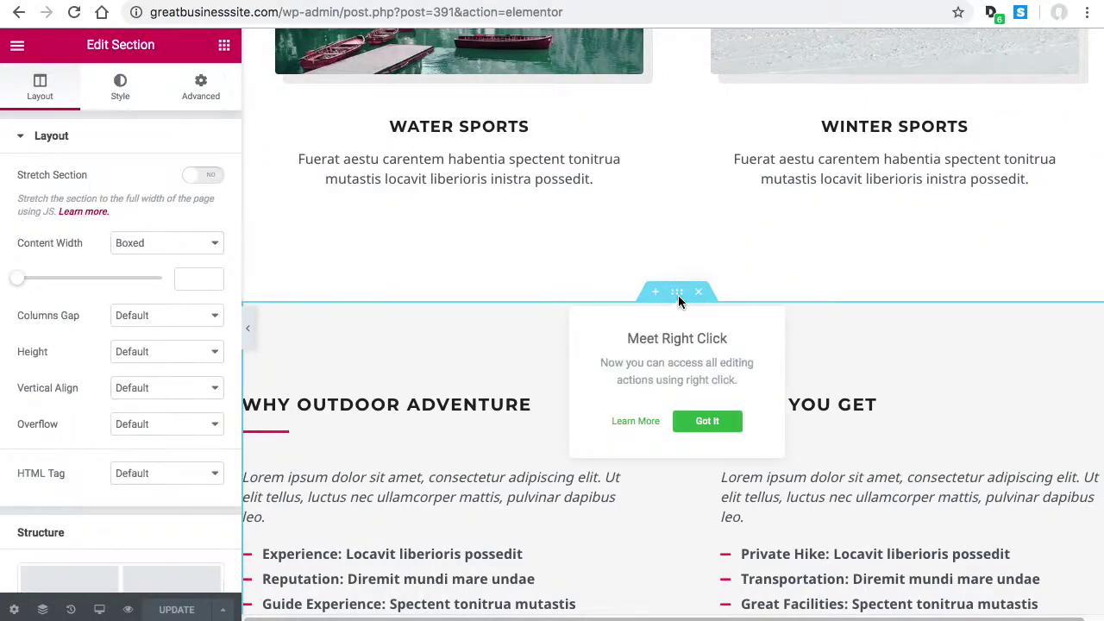
click(120, 87)
click(204, 253)
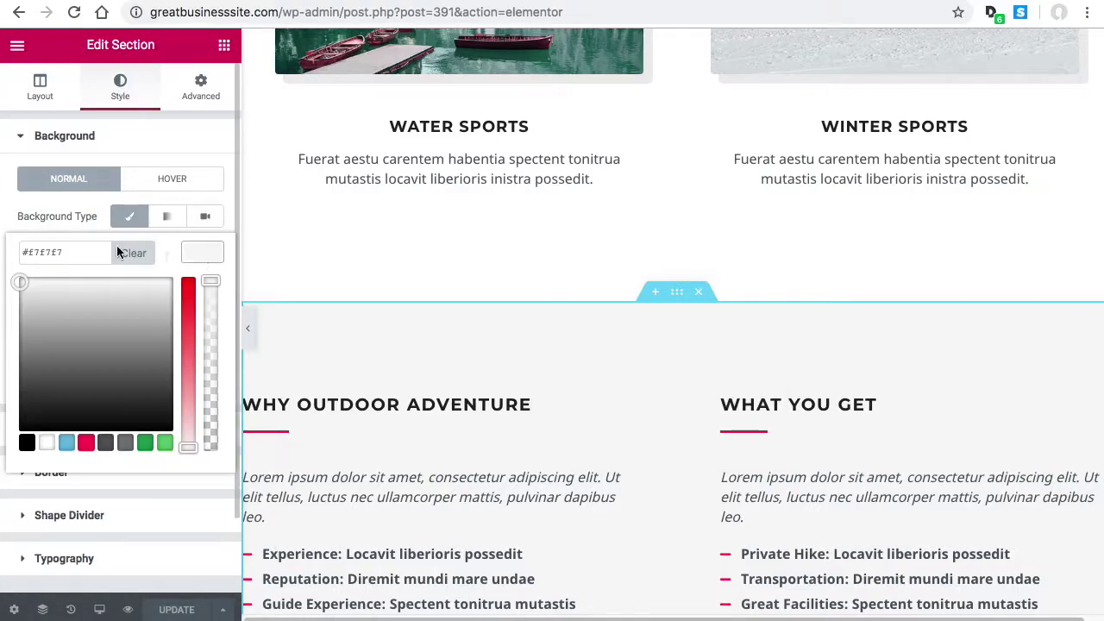
drag(108, 252, 25, 252)
key(ctrl+c)
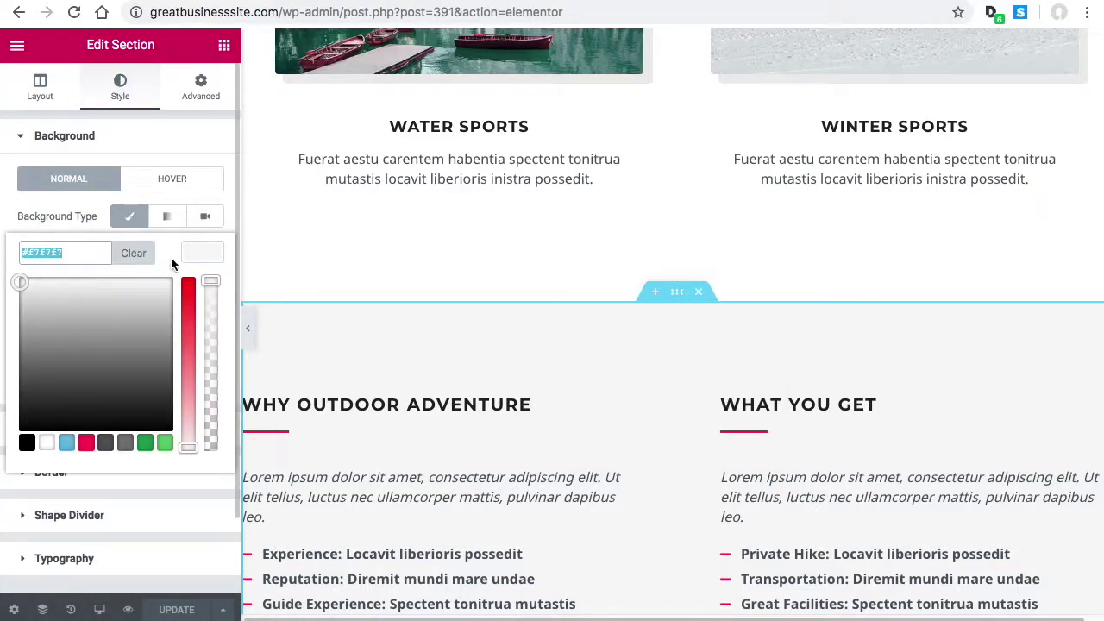
click(206, 252)
Paste #E7E7E7 into the last Color Picker swatch, replacing light green, and apply
click(17, 48)
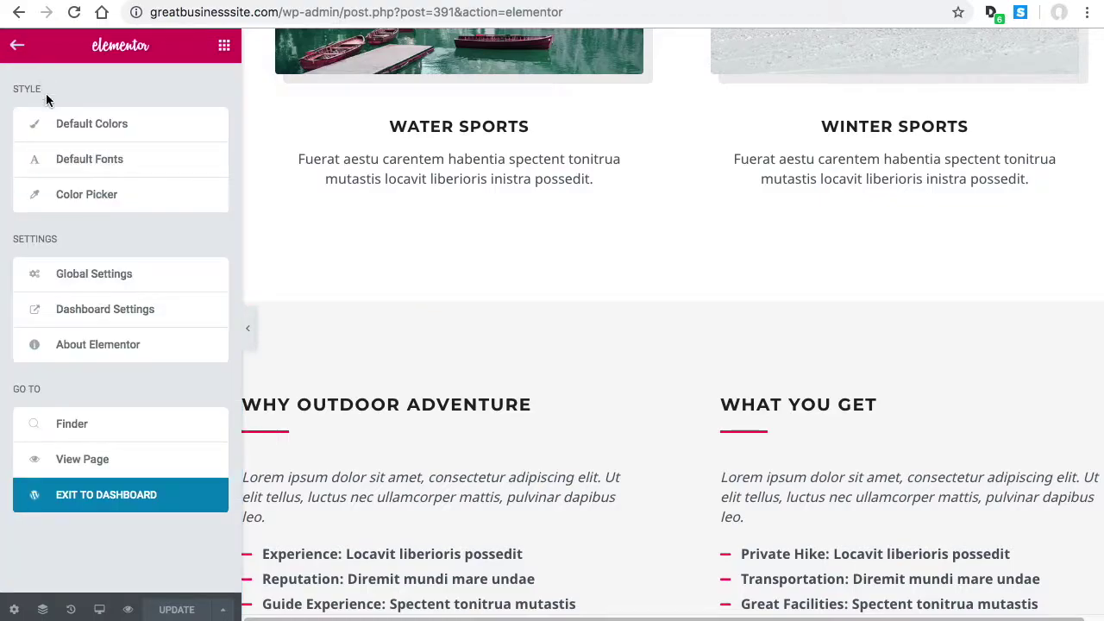
click(95, 197)
click(203, 259)
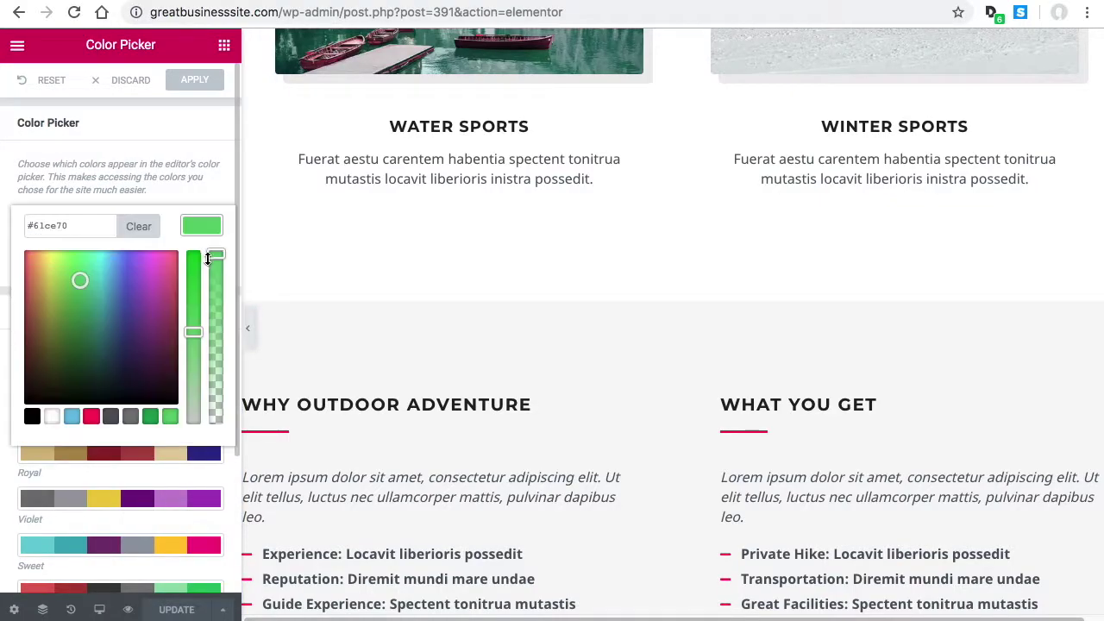
triple_click(81, 225)
key(ctrl+v)
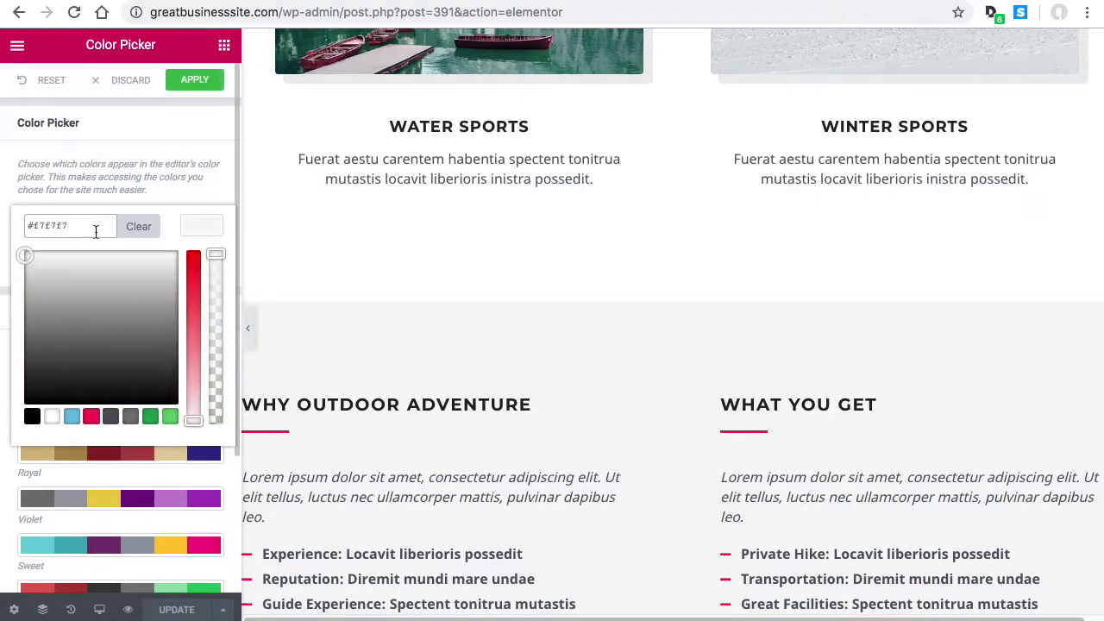
click(202, 226)
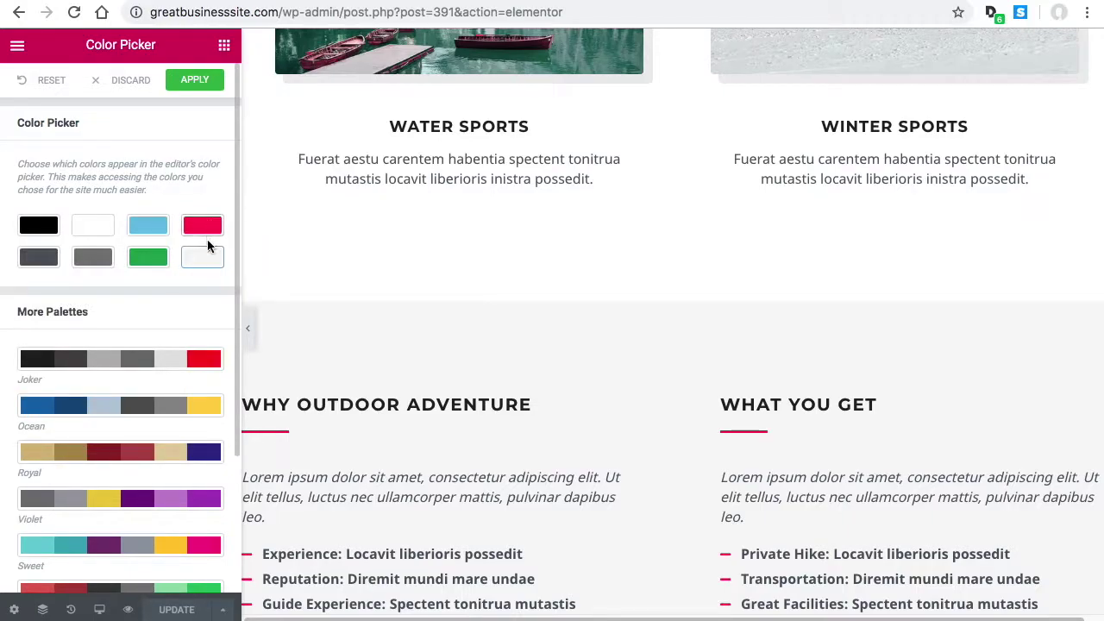
click(195, 79)
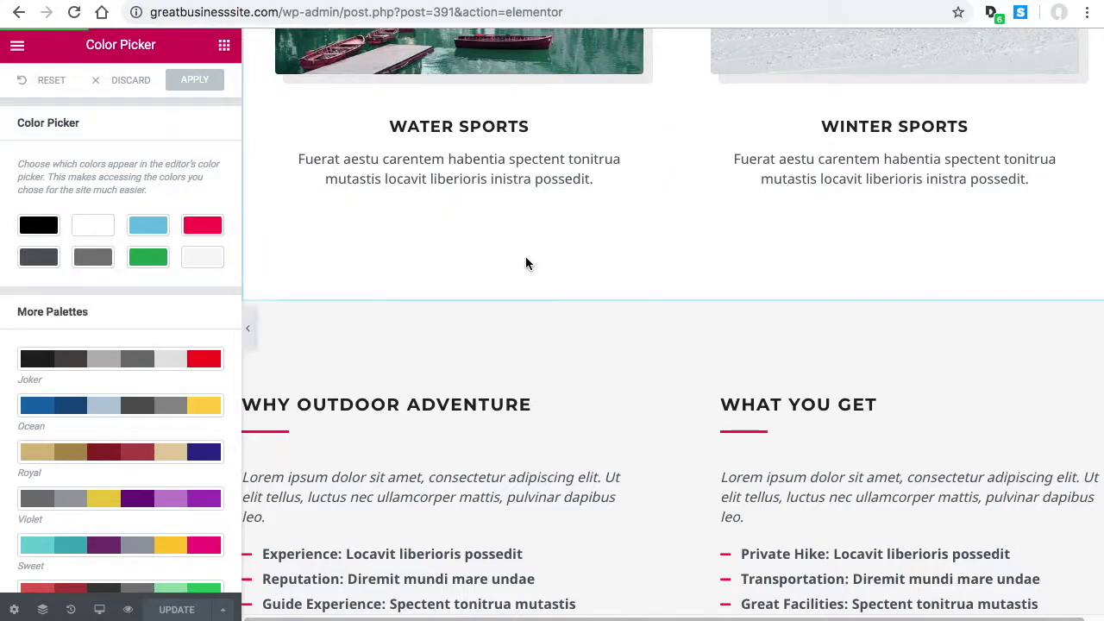
scroll(561, 268, down, 8)
Change the dark green palette swatch to dark red #af2e24 and apply the palette
scroll(632, 364, up, 4)
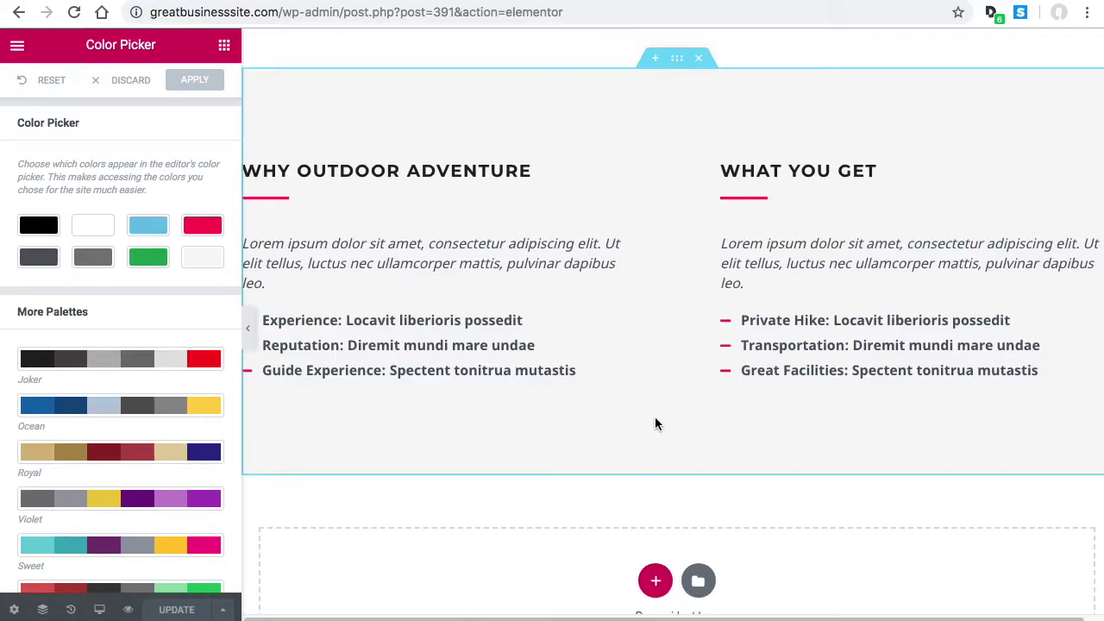
scroll(602, 400, up, 1)
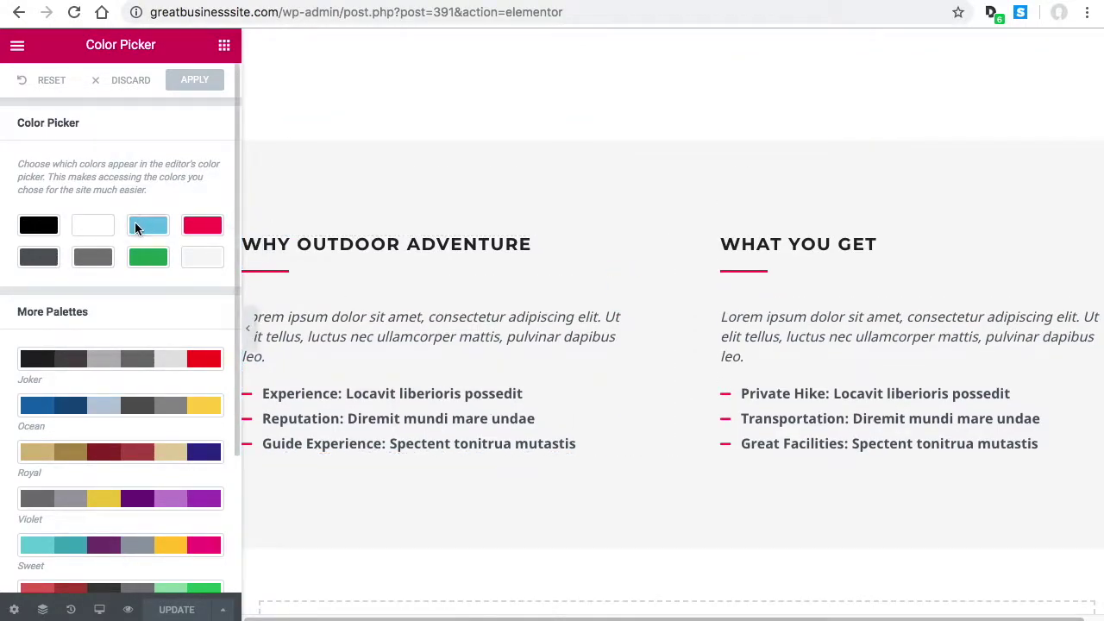
click(149, 256)
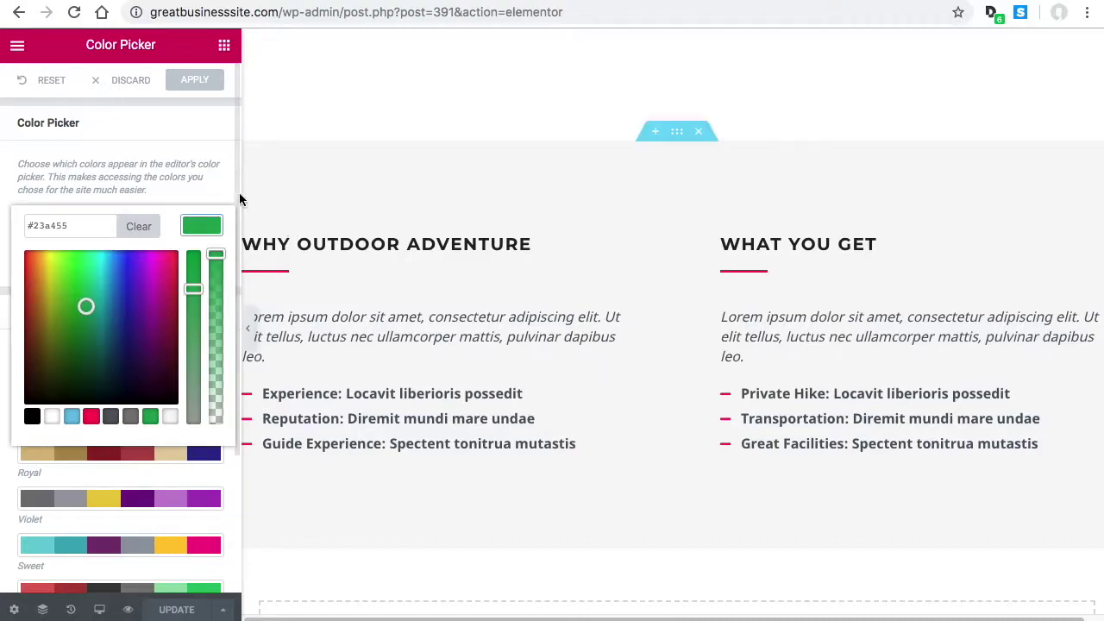
click(27, 299)
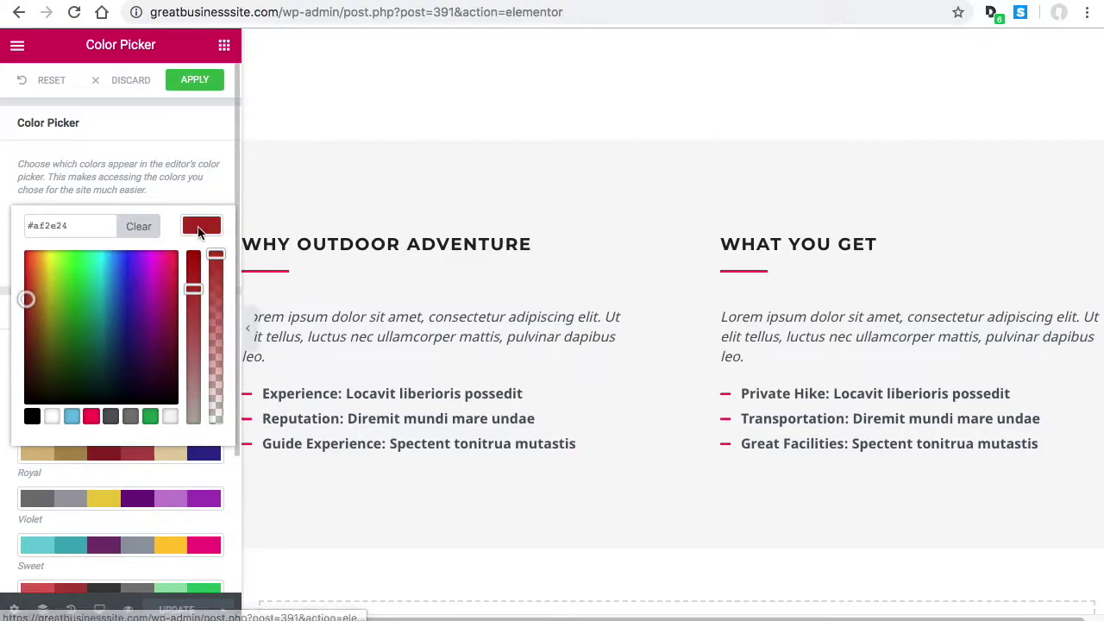
key(Escape)
click(195, 82)
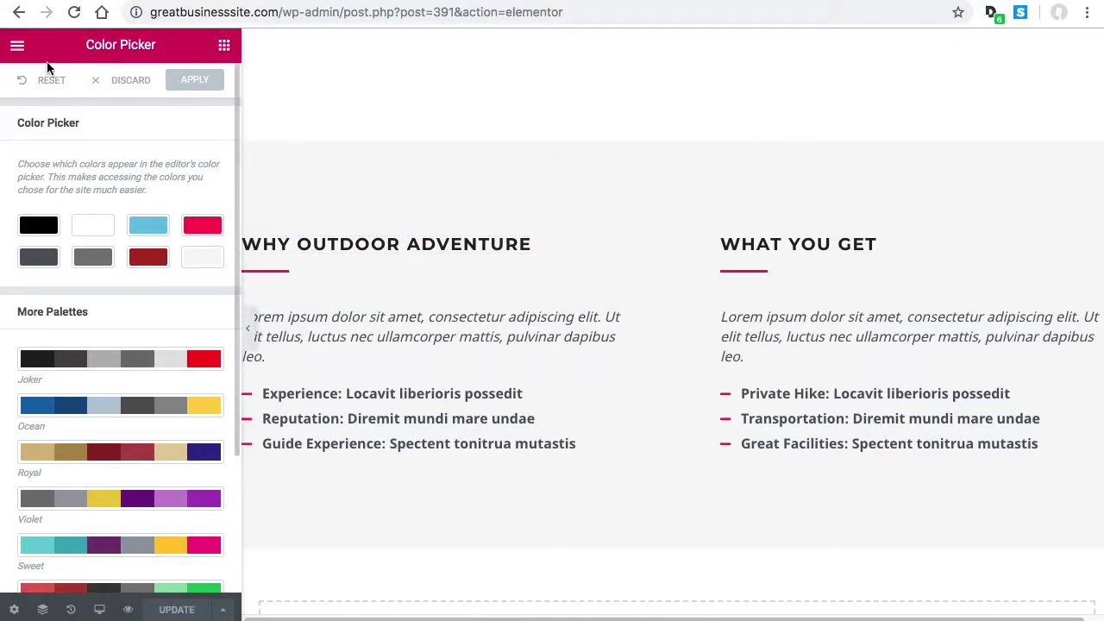
scroll(652, 349, up, 2)
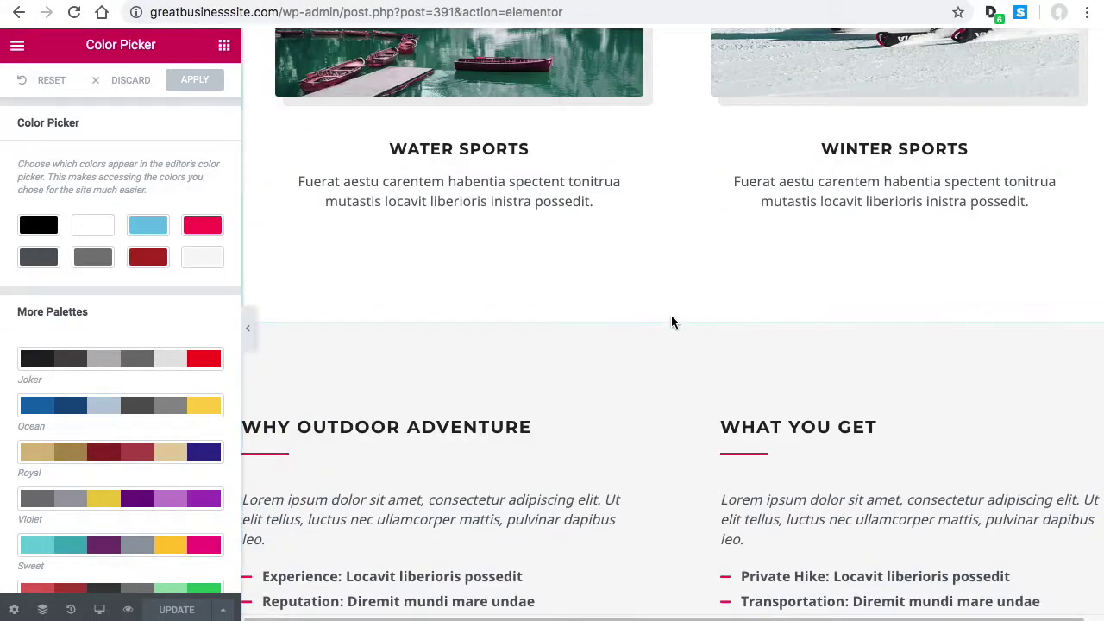
Add a one-column section at the page bottom and place a Heading widget in it
scroll(672, 322, down, 4)
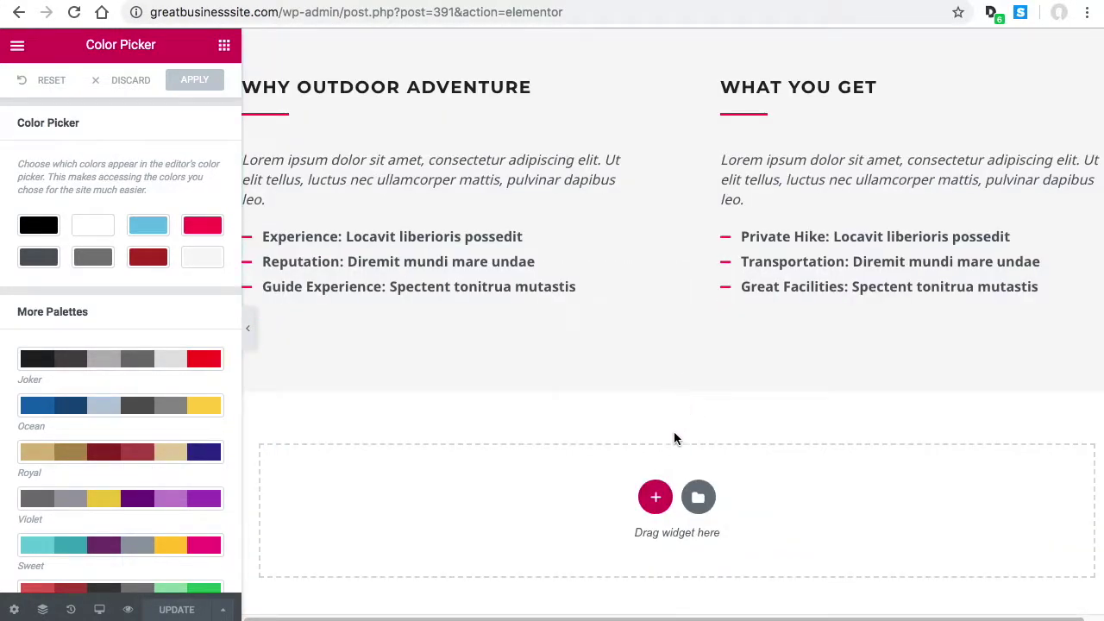
click(655, 497)
scroll(693, 382, down, 2)
click(464, 339)
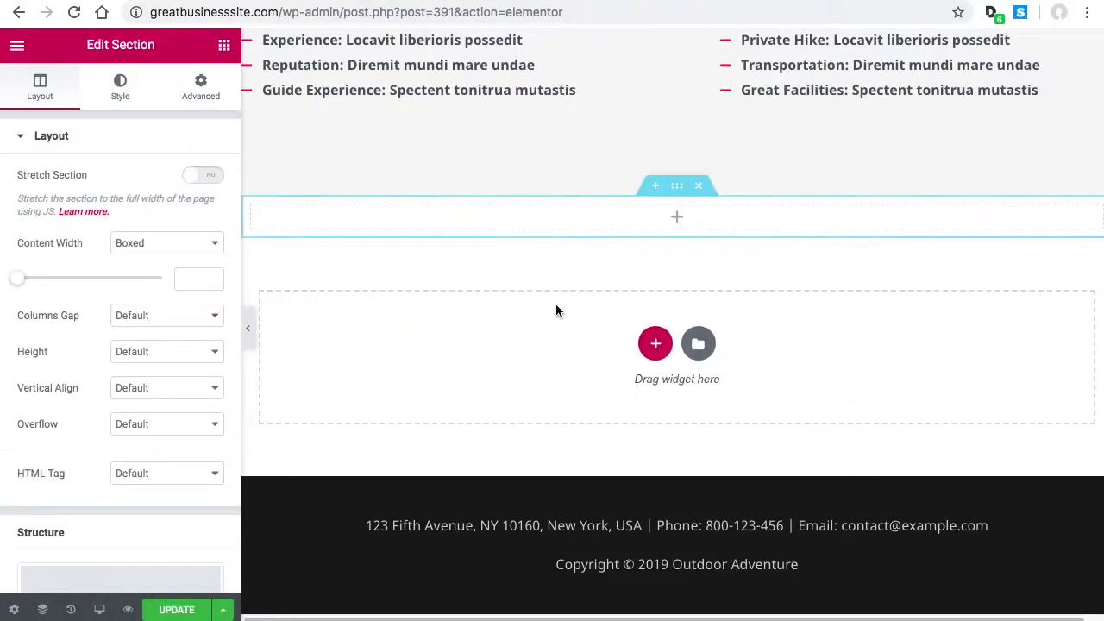
click(224, 46)
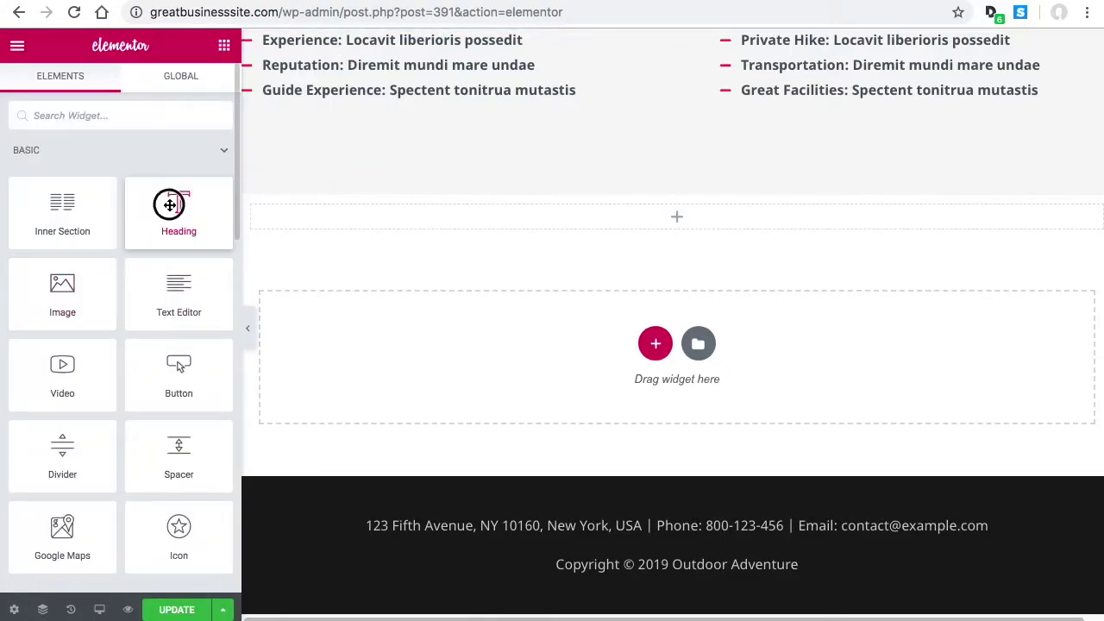
drag(167, 205, 710, 210)
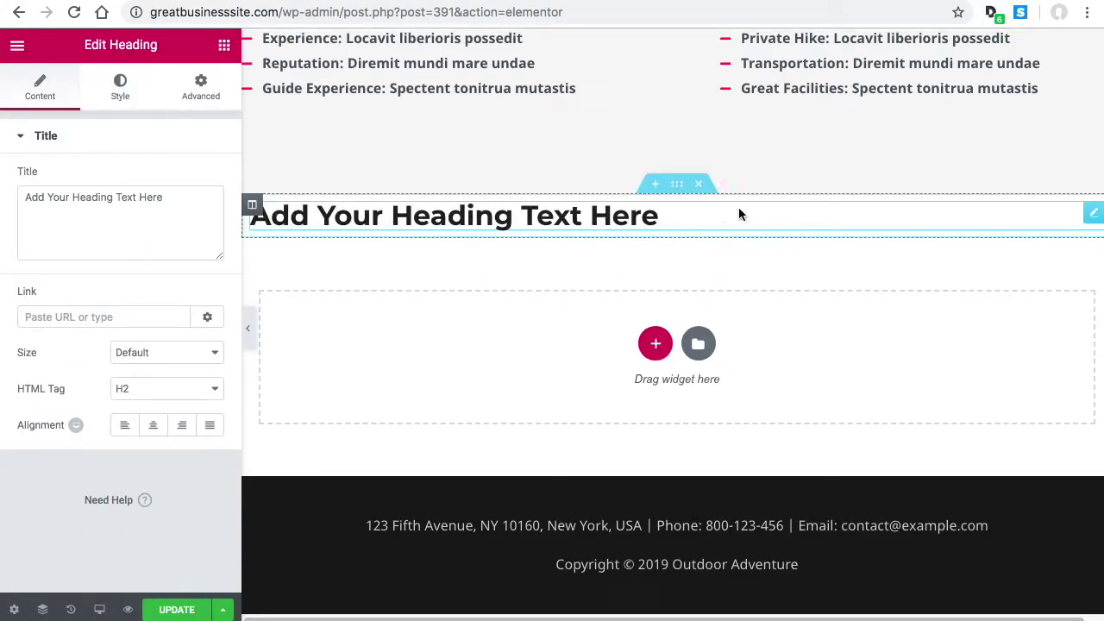
Colour the heading text site pink #fb2056 and add a Spacer widget below it
click(121, 86)
click(215, 180)
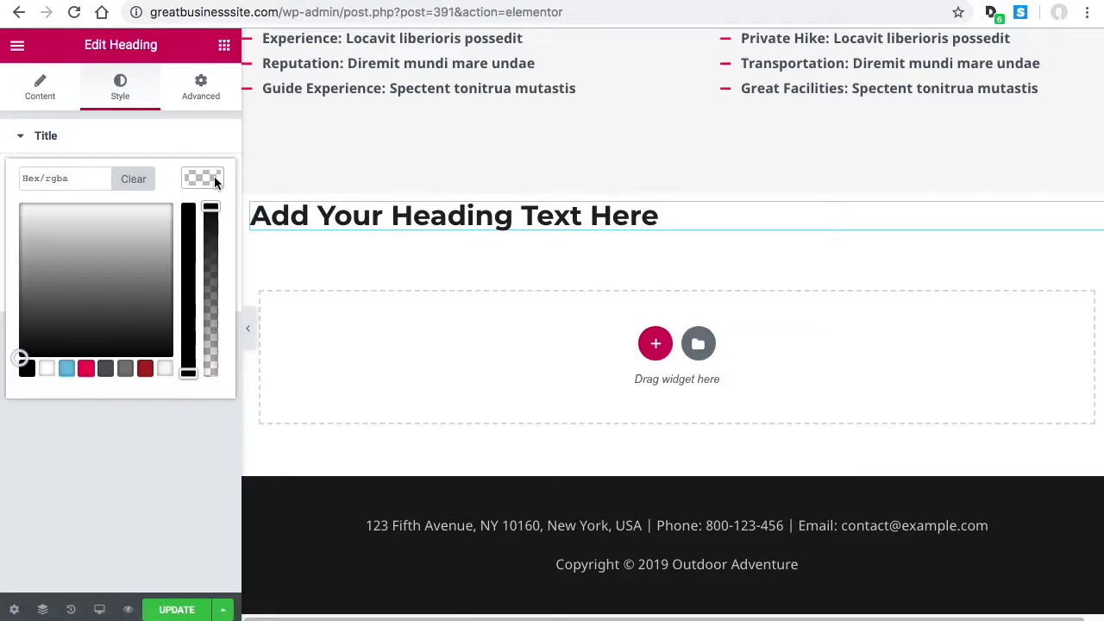
click(85, 368)
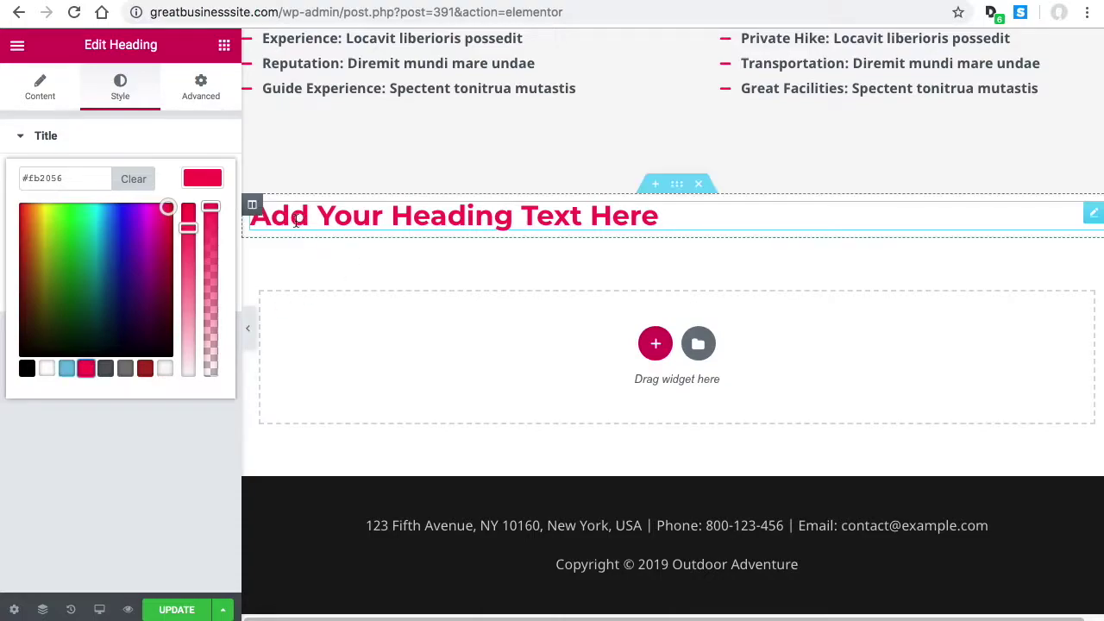
click(225, 45)
drag(158, 464, 549, 229)
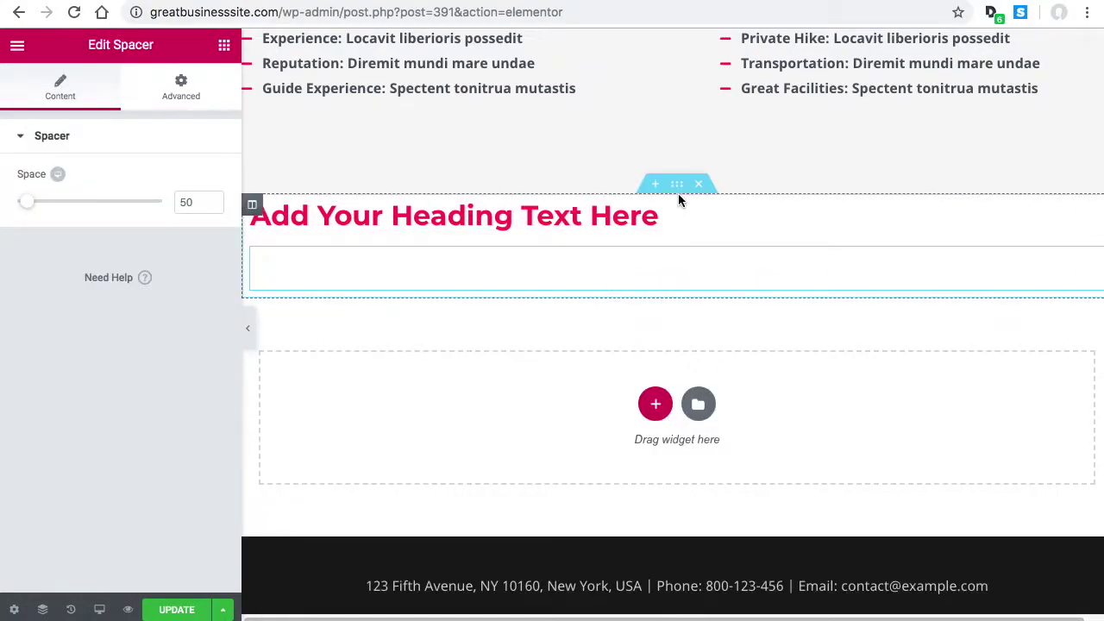
Duplicate the spacer and move the copy above the pink heading
right_click(814, 260)
click(855, 313)
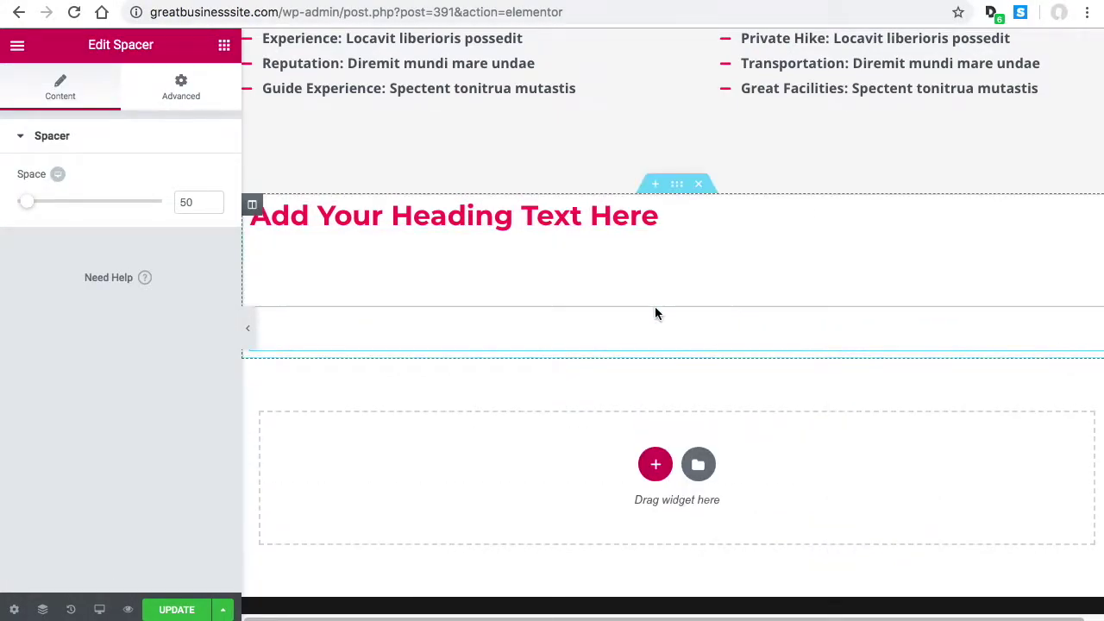
drag(656, 311, 650, 197)
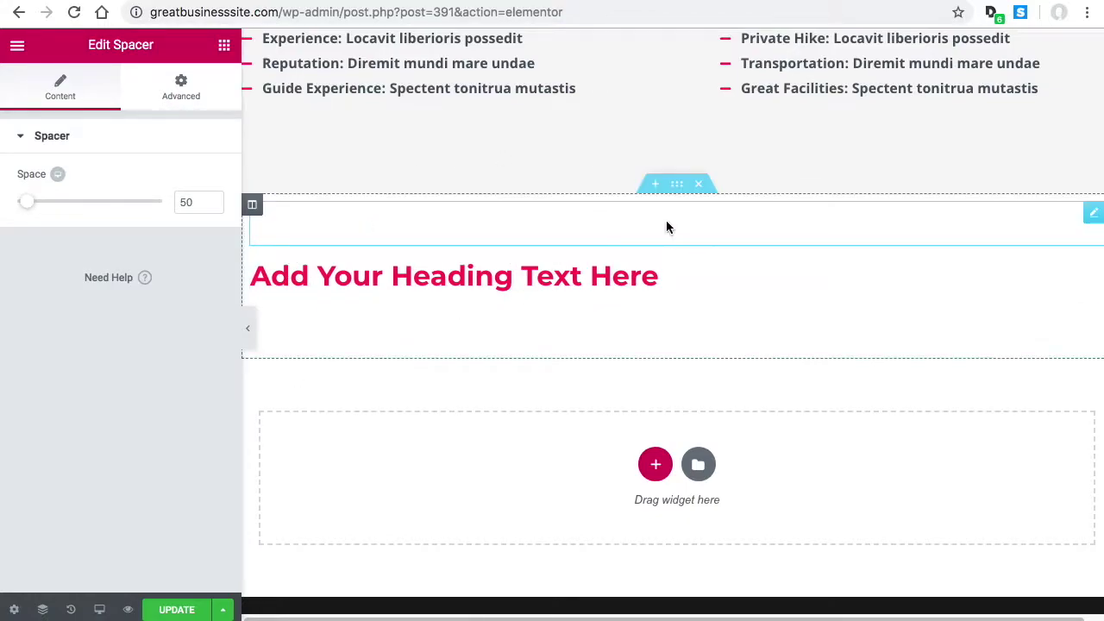
Give the new section a classic light gray #E7E7E7 background
right_click(678, 188)
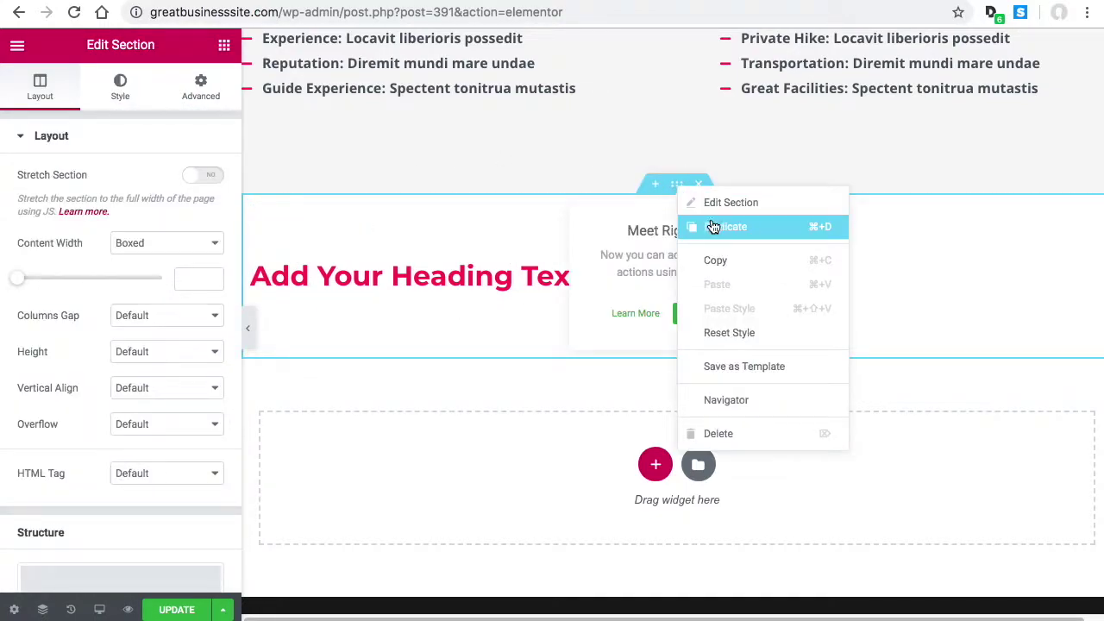
click(717, 203)
click(118, 84)
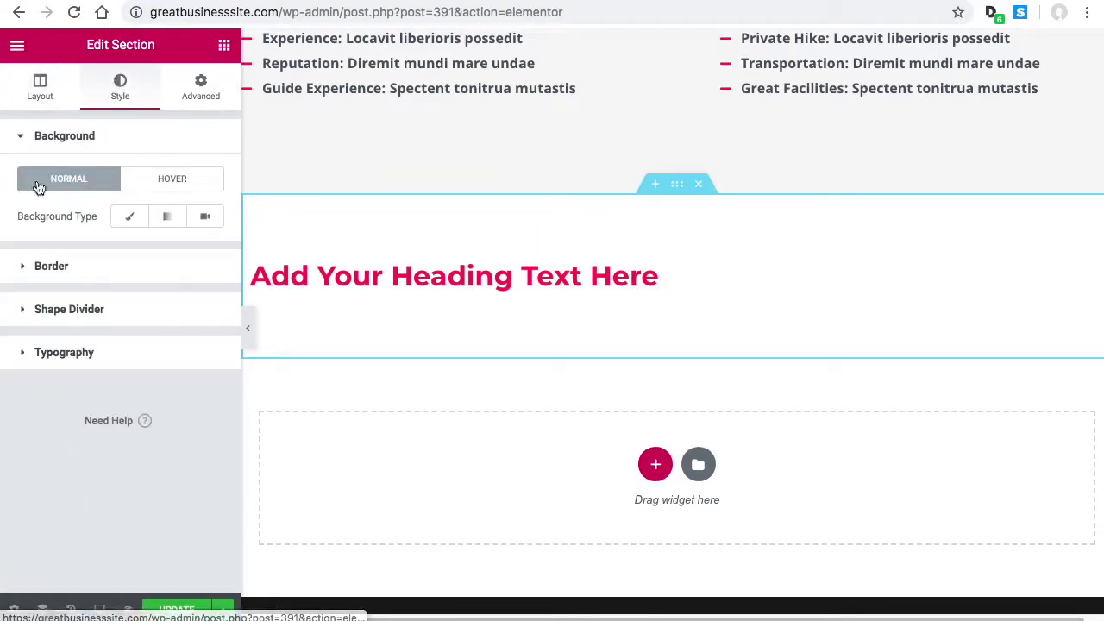
click(128, 217)
click(192, 254)
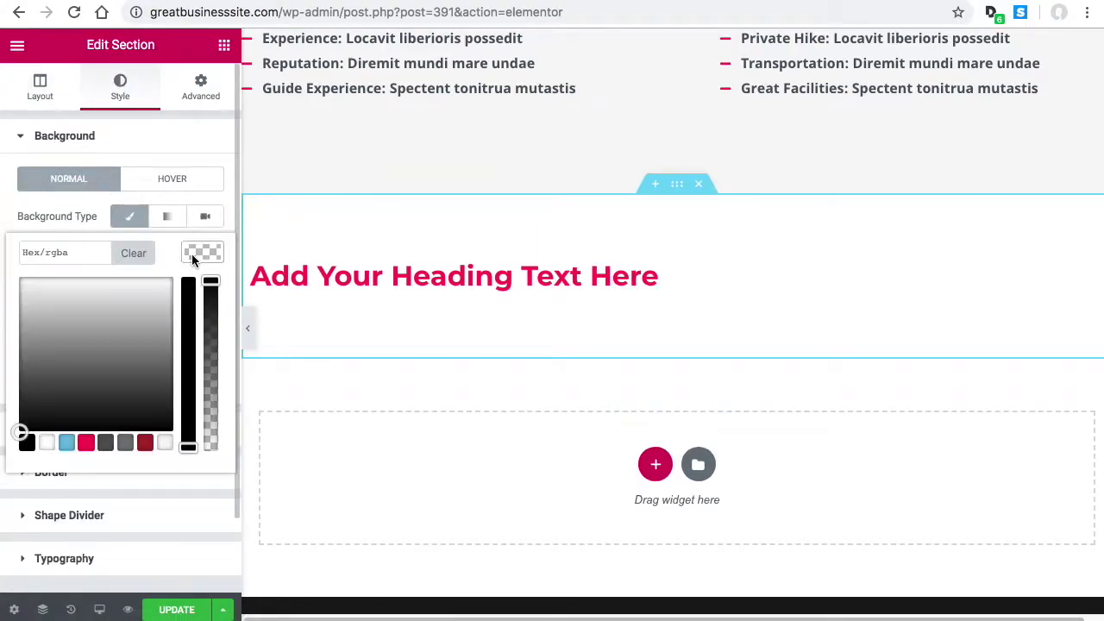
click(165, 444)
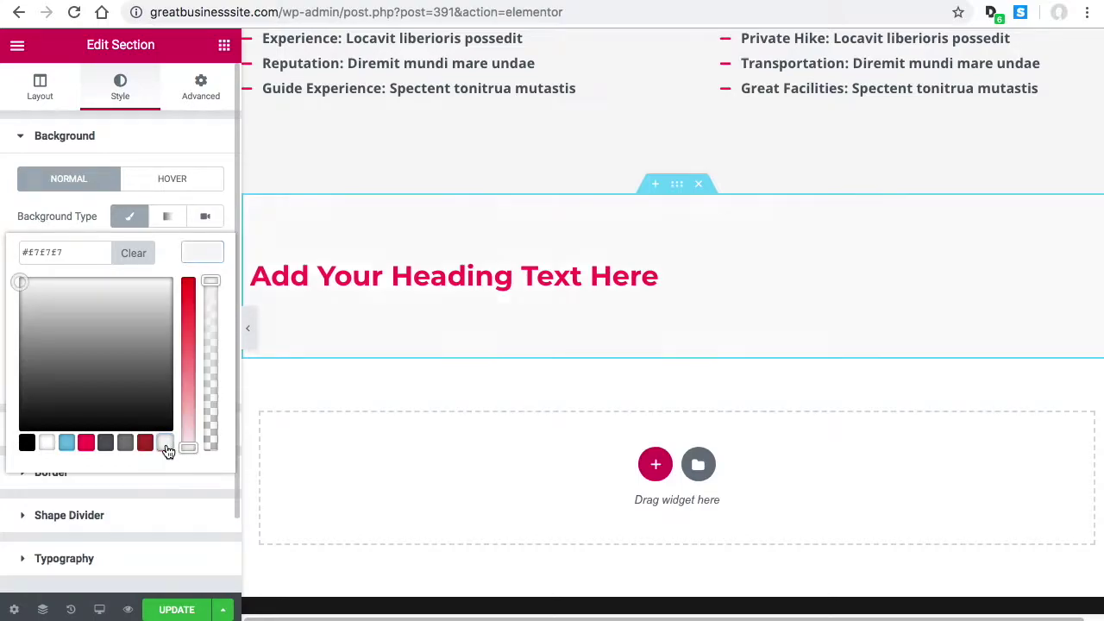